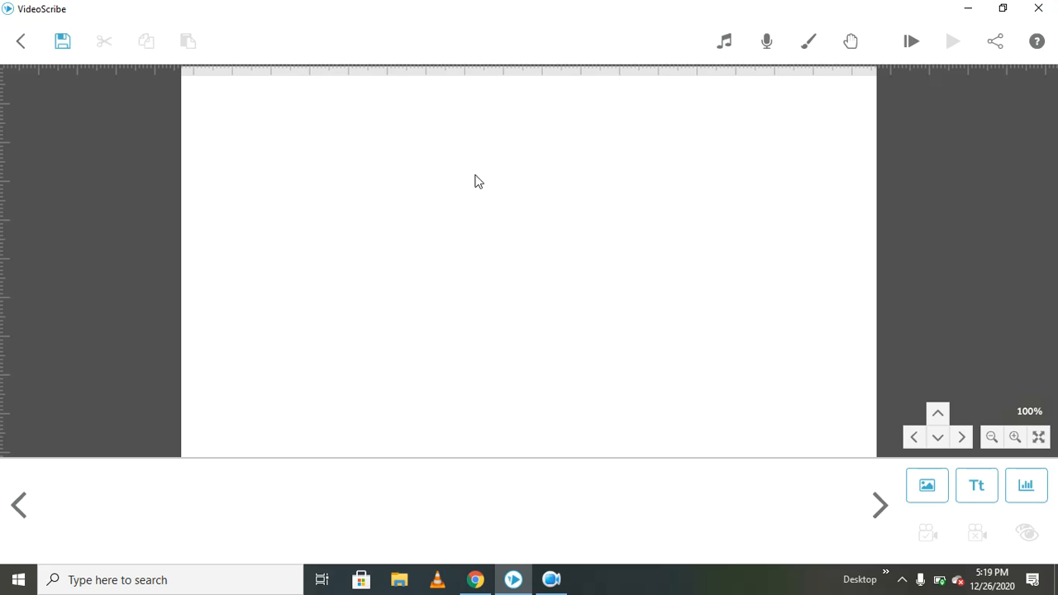
# Look at the available background textures, vignette and colour options without changing the background.
pyautogui.click(810, 46)
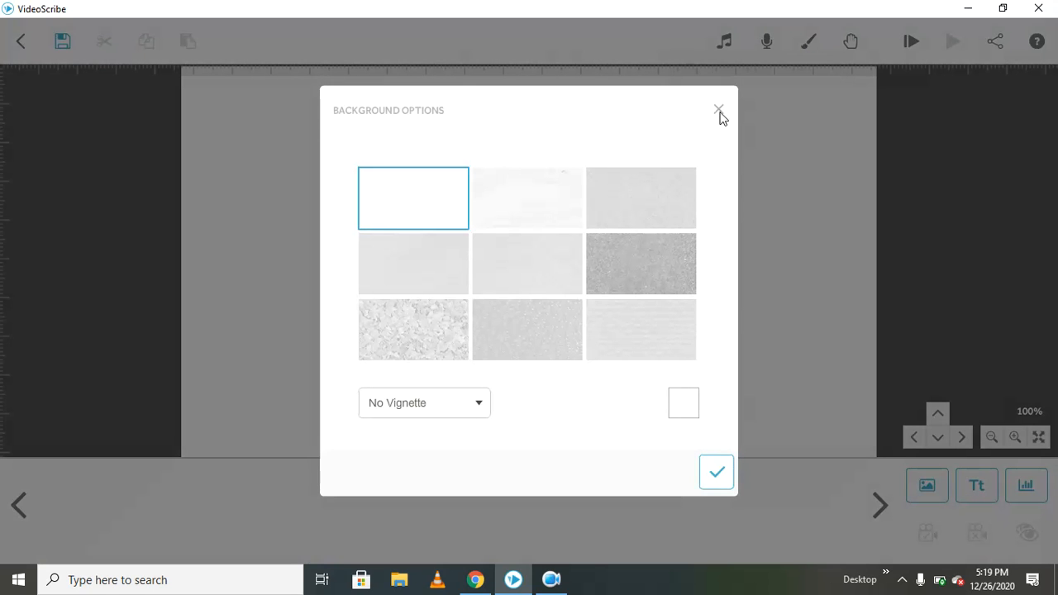
pyautogui.click(719, 110)
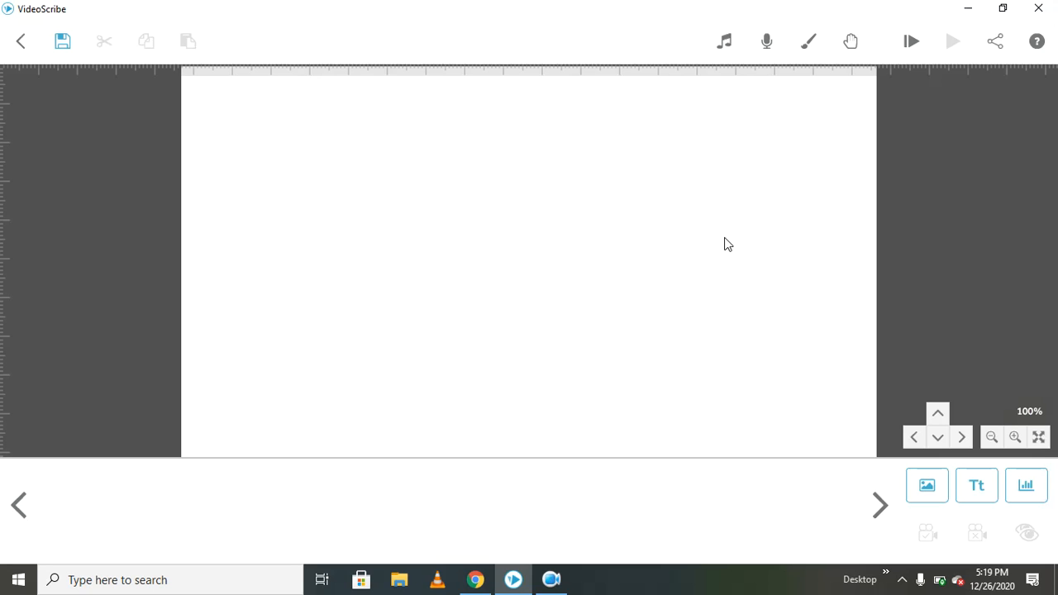
# Add the recently used yellow rectangle image and enlarge it to cover the whole visible canvas as a background.
pyautogui.click(933, 497)
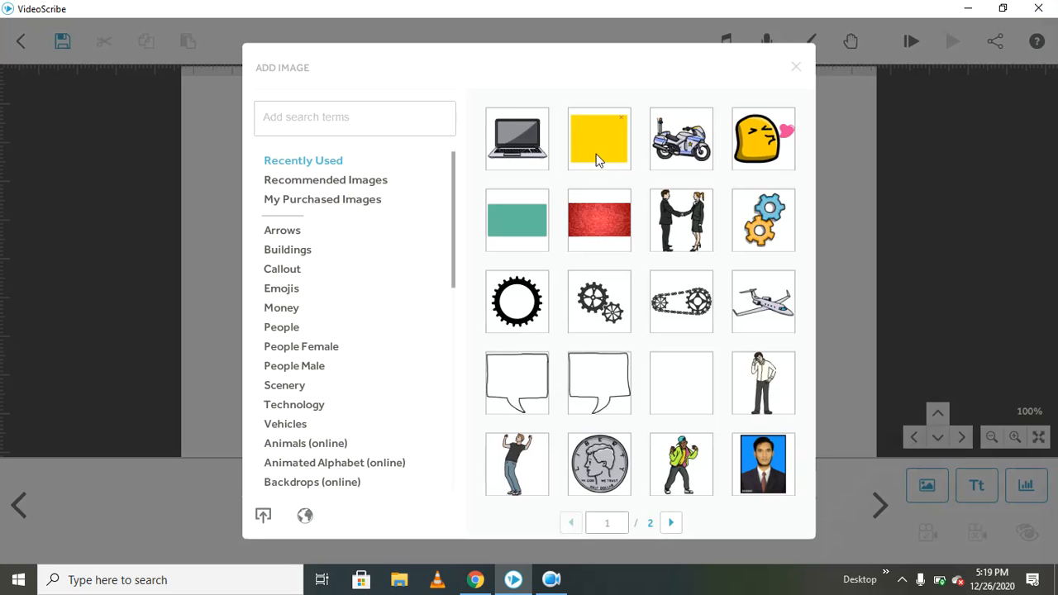
pyautogui.click(576, 127)
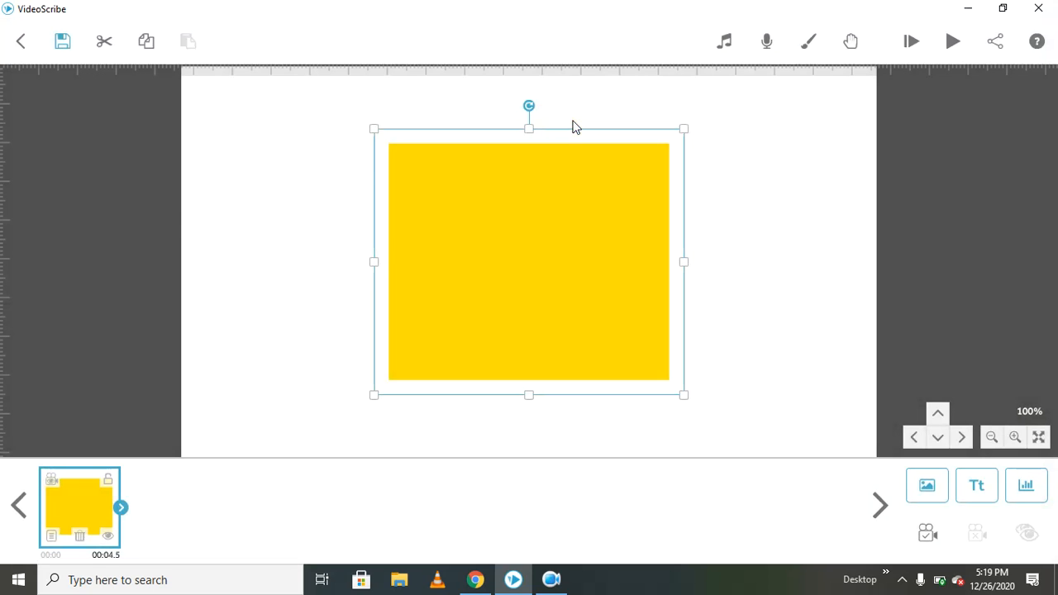
pyautogui.moveTo(378, 261); pyautogui.dragTo(141, 253)
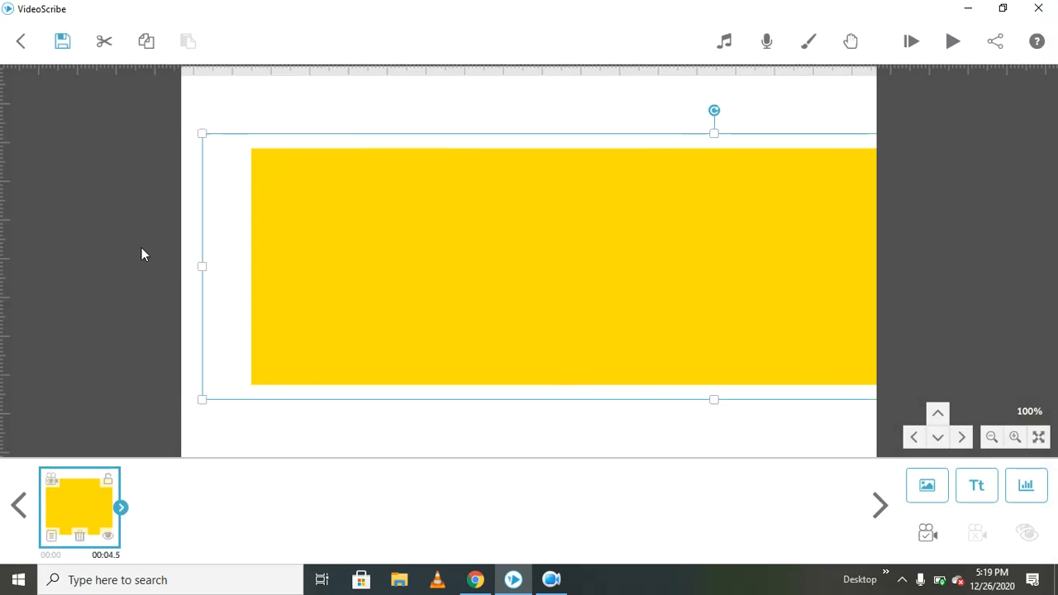
pyautogui.moveTo(729, 400); pyautogui.dragTo(716, 519)
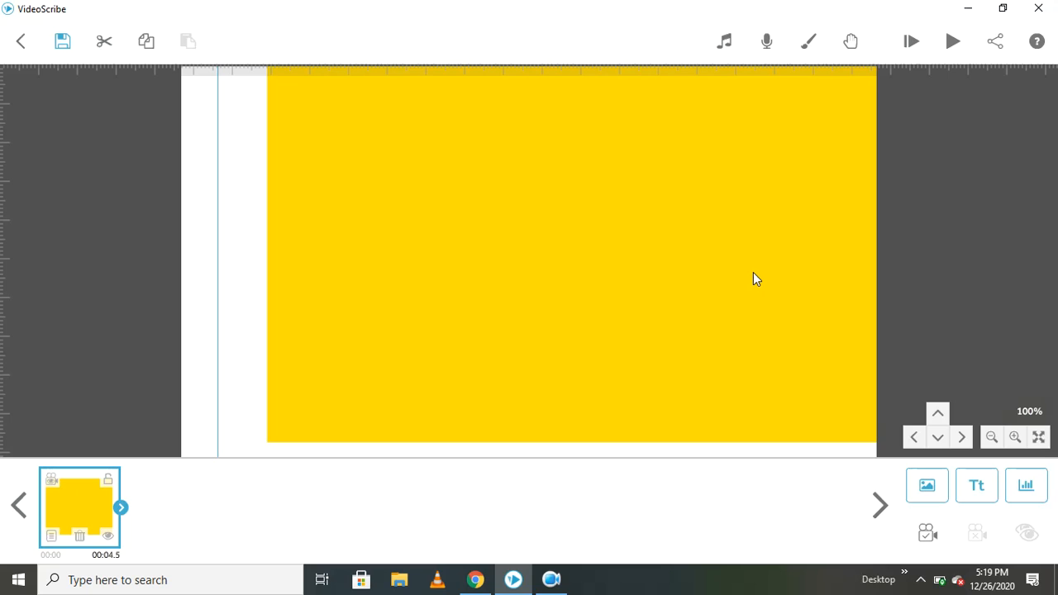
pyautogui.moveTo(753, 273); pyautogui.dragTo(613, 447)
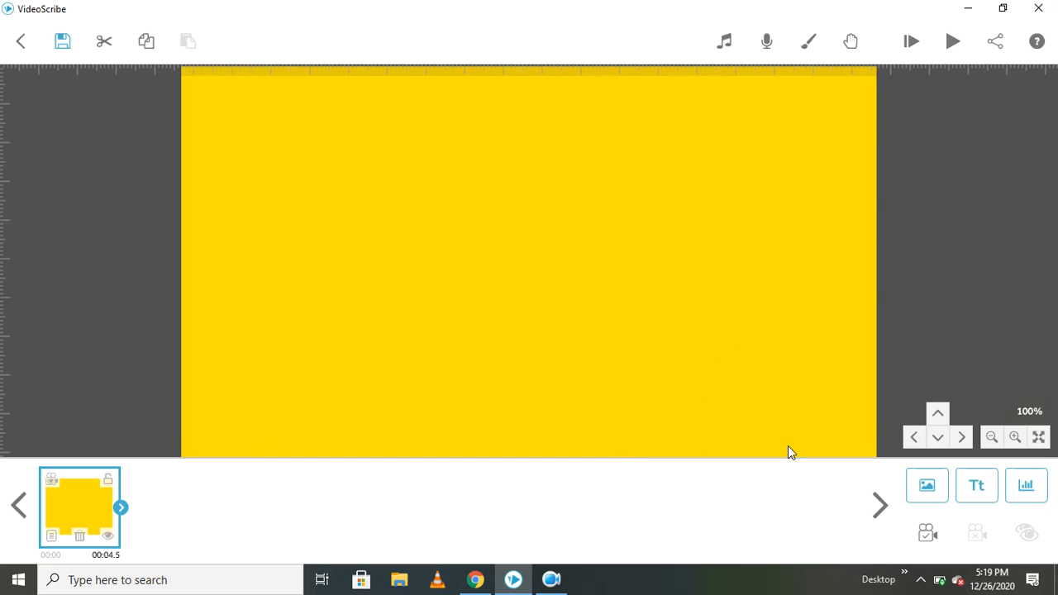
# Set the camera to the current position for the yellow background and reduce its animate, pause and transition times to 0 s.
pyautogui.click(928, 531)
pyautogui.click(51, 535)
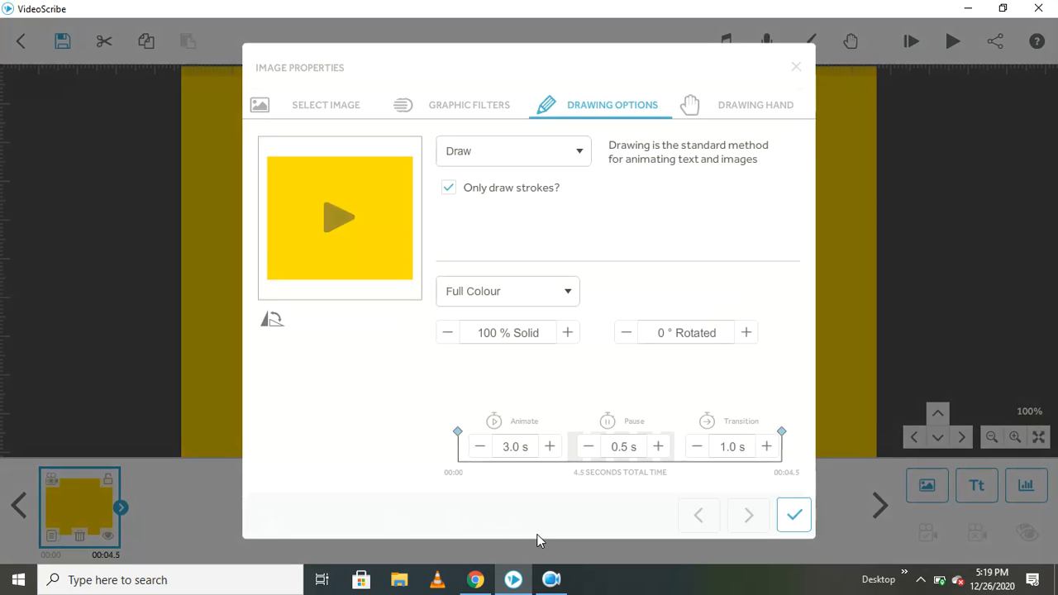
pyautogui.click(476, 446)
pyautogui.click(477, 446)
pyautogui.click(477, 446)
pyautogui.click(477, 446)
pyautogui.click(477, 447)
pyautogui.click(477, 446)
pyautogui.click(595, 453)
pyautogui.click(795, 513)
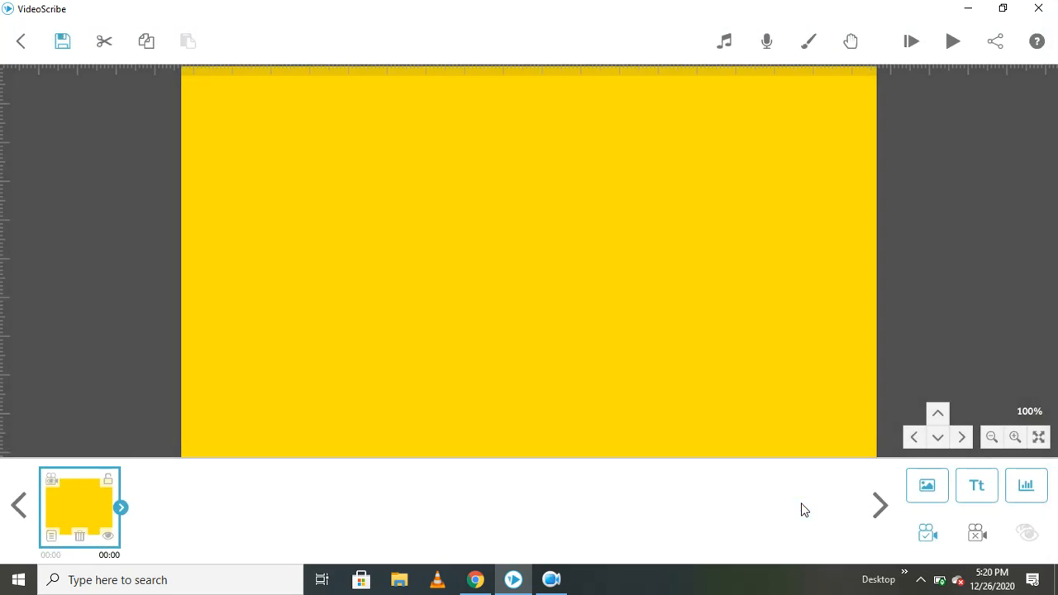
# Add the yellow kissing emoji with a pink heart, shrink it and place it in the upper-left part of the canvas.
pyautogui.click(932, 488)
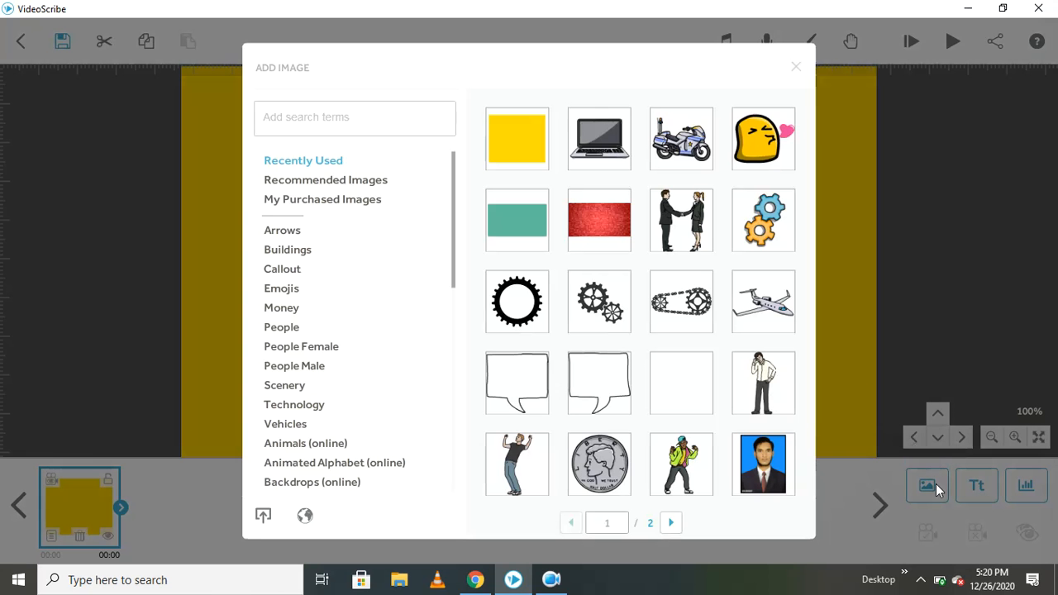
pyautogui.click(748, 144)
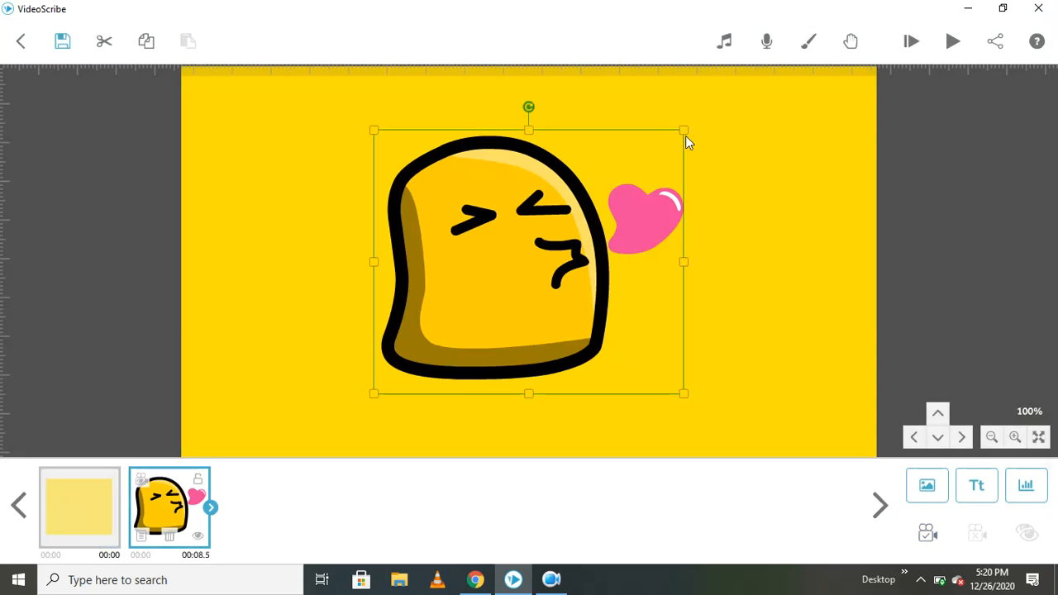
pyautogui.moveTo(683, 132); pyautogui.dragTo(615, 189)
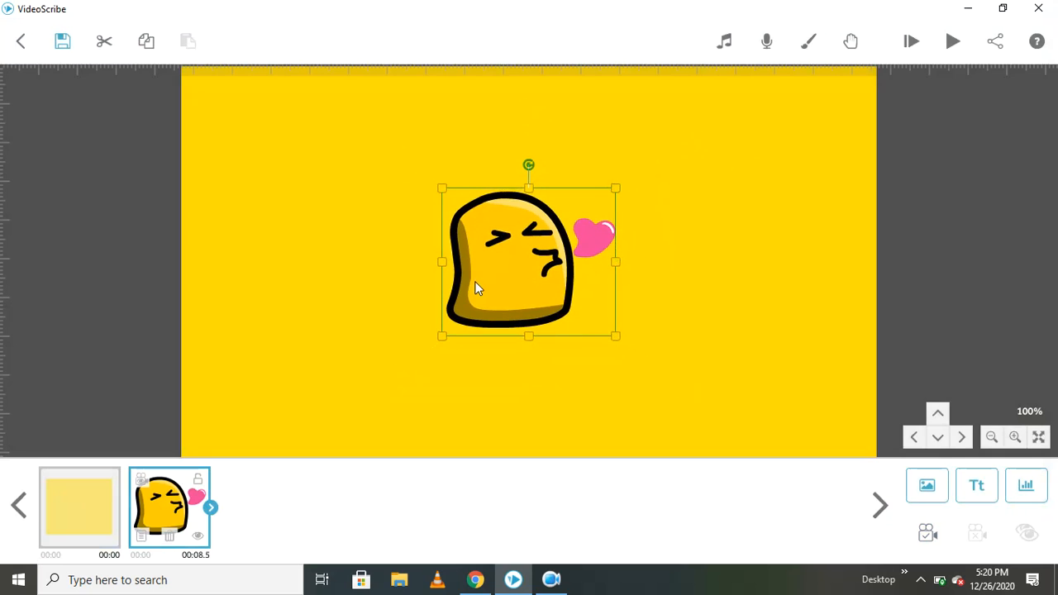
pyautogui.moveTo(559, 261); pyautogui.dragTo(385, 204)
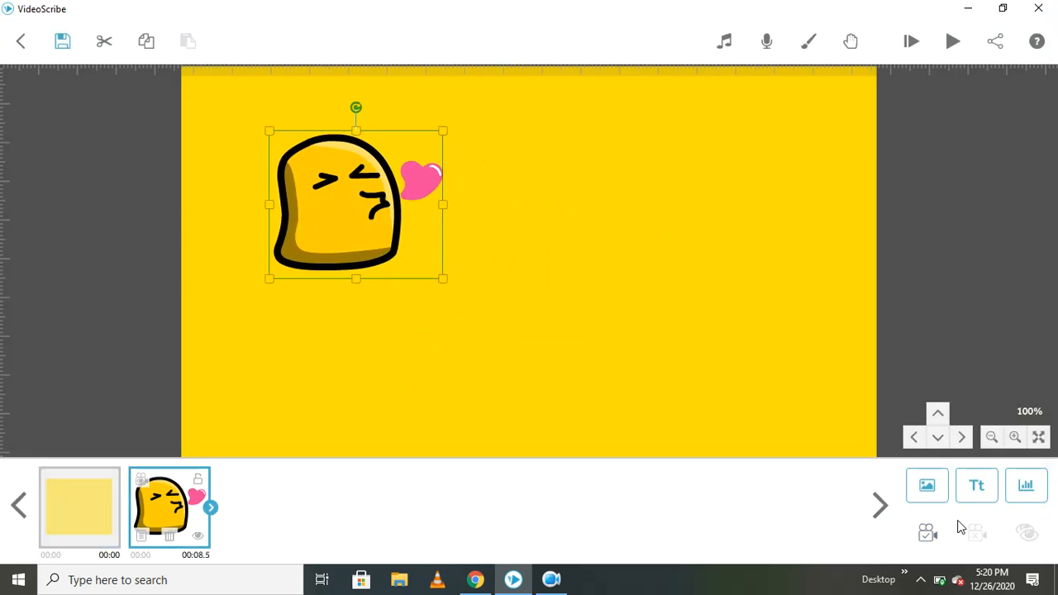
# Add the police motorcycle image, shrink it and place it in the lower-right part of the canvas.
pyautogui.click(929, 488)
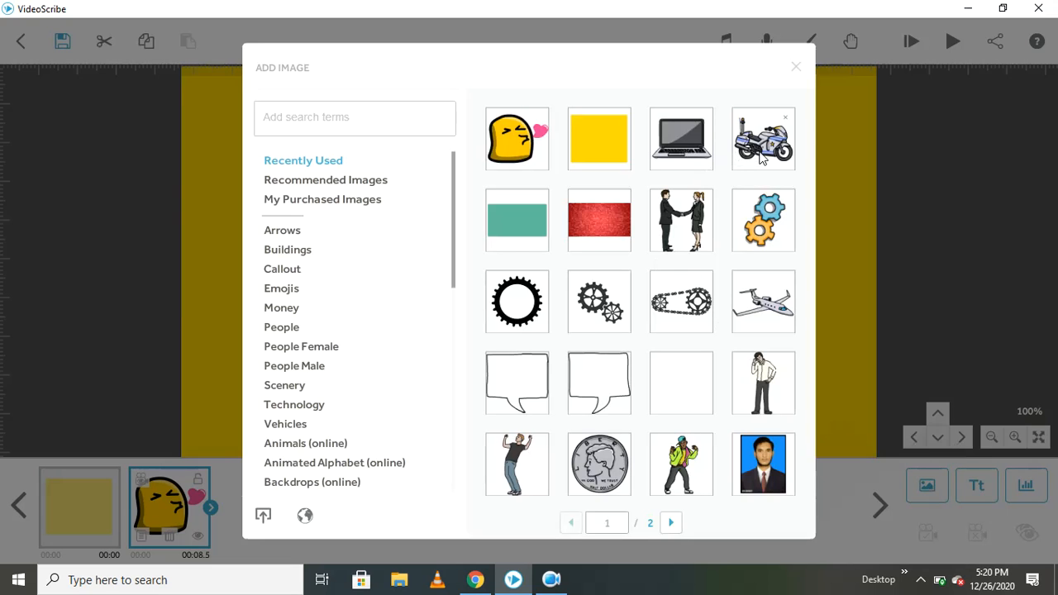
pyautogui.click(761, 157)
pyautogui.moveTo(583, 254); pyautogui.dragTo(674, 300)
pyautogui.moveTo(773, 181); pyautogui.dragTo(721, 276)
pyautogui.moveTo(620, 310); pyautogui.dragTo(658, 328)
# Set the camera to the current position for both the kissing emoji and the police motorcycle.
pyautogui.click(303, 218)
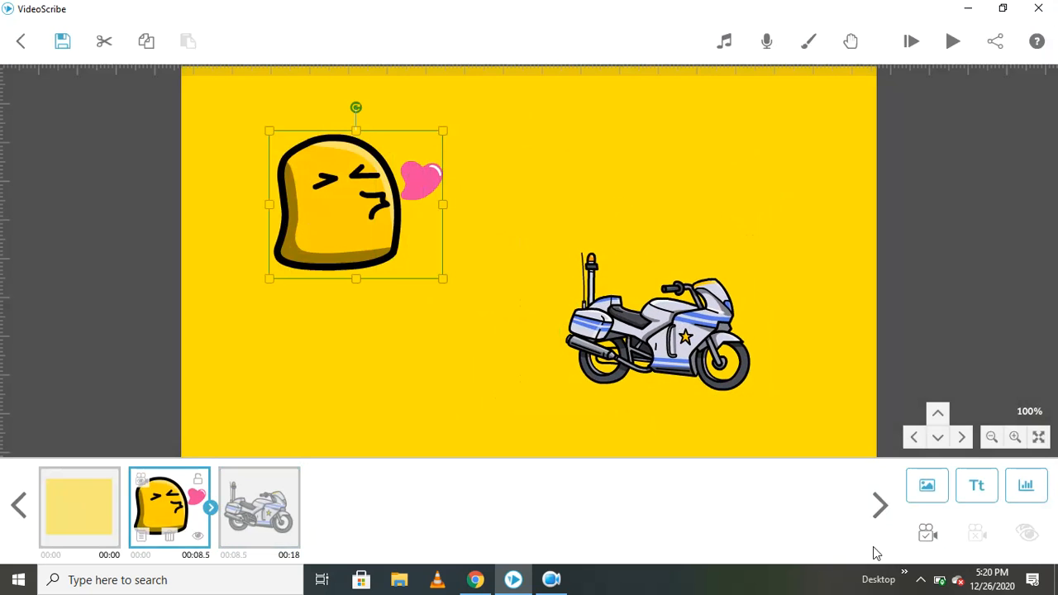
pyautogui.click(927, 533)
pyautogui.click(672, 340)
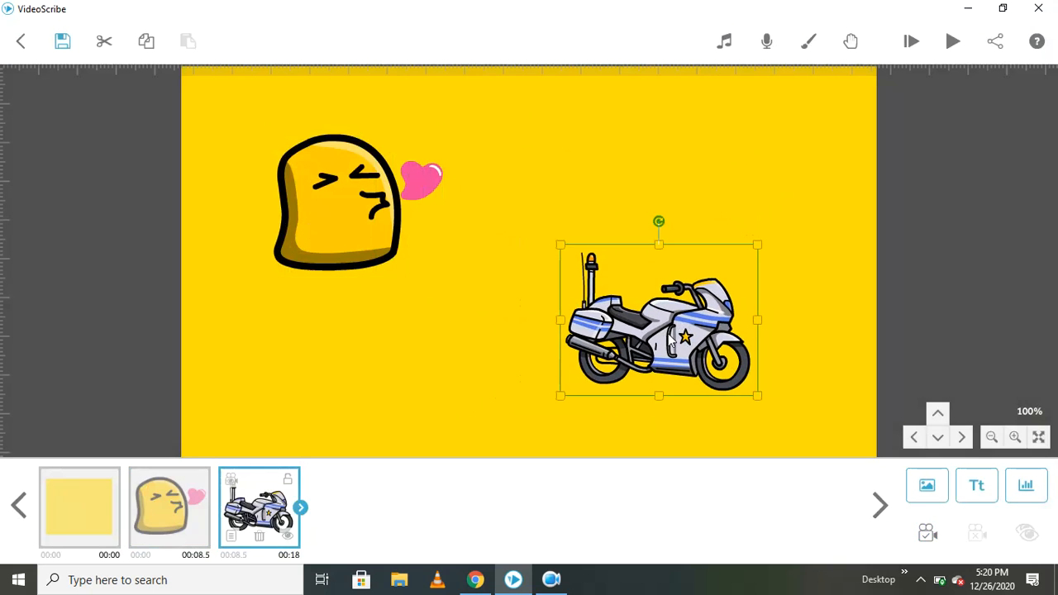
pyautogui.click(929, 535)
# Set the kissing emoji's animate time to 4 s in its image properties.
pyautogui.click(336, 217)
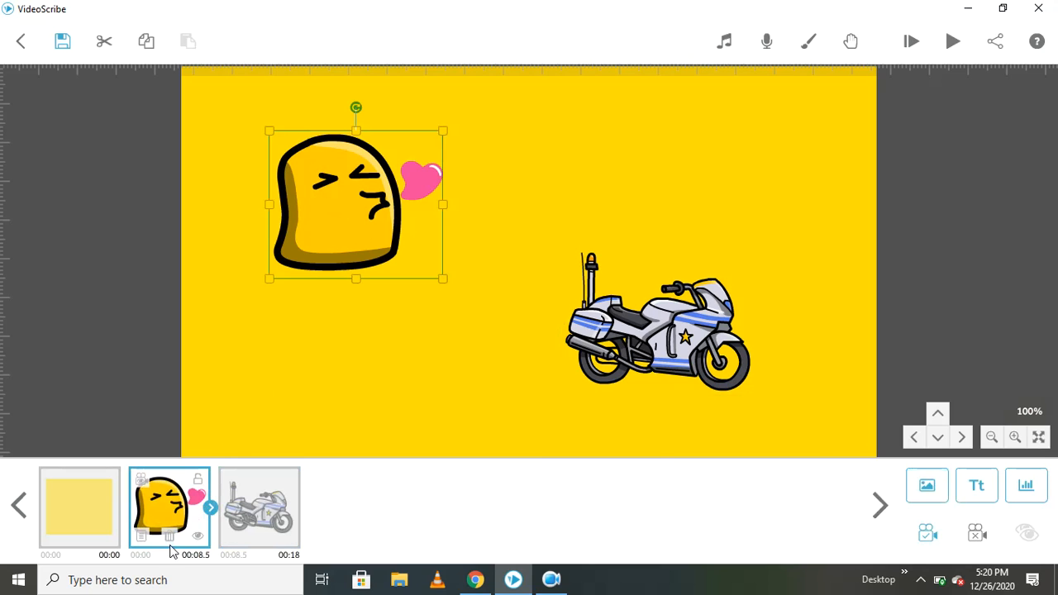
pyautogui.click(144, 539)
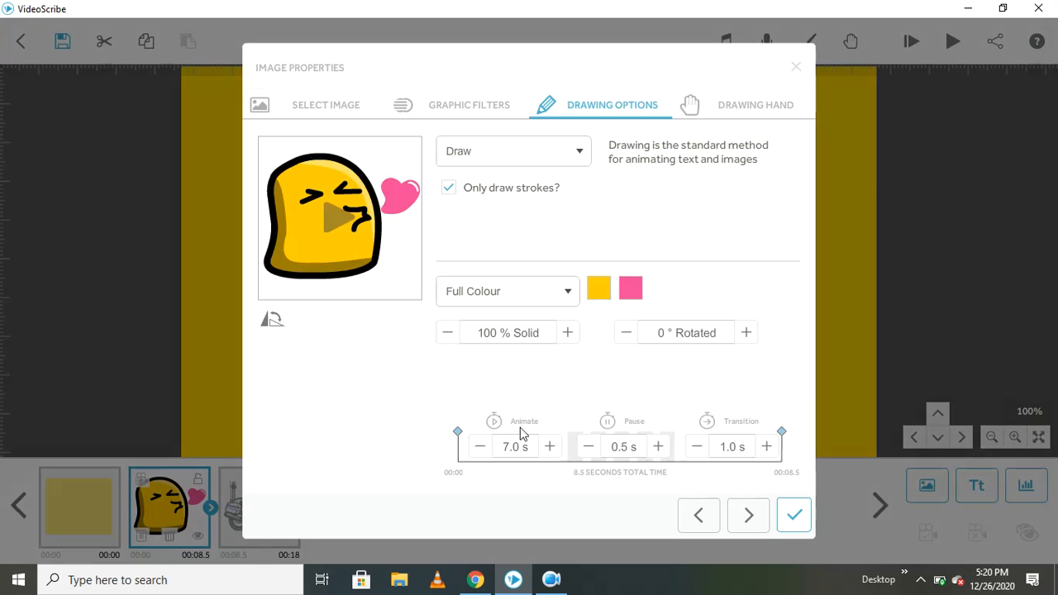
pyautogui.click(478, 448)
pyautogui.click(478, 448)
pyautogui.click(479, 448)
pyautogui.click(478, 448)
pyautogui.click(479, 448)
pyautogui.click(479, 448)
pyautogui.click(795, 516)
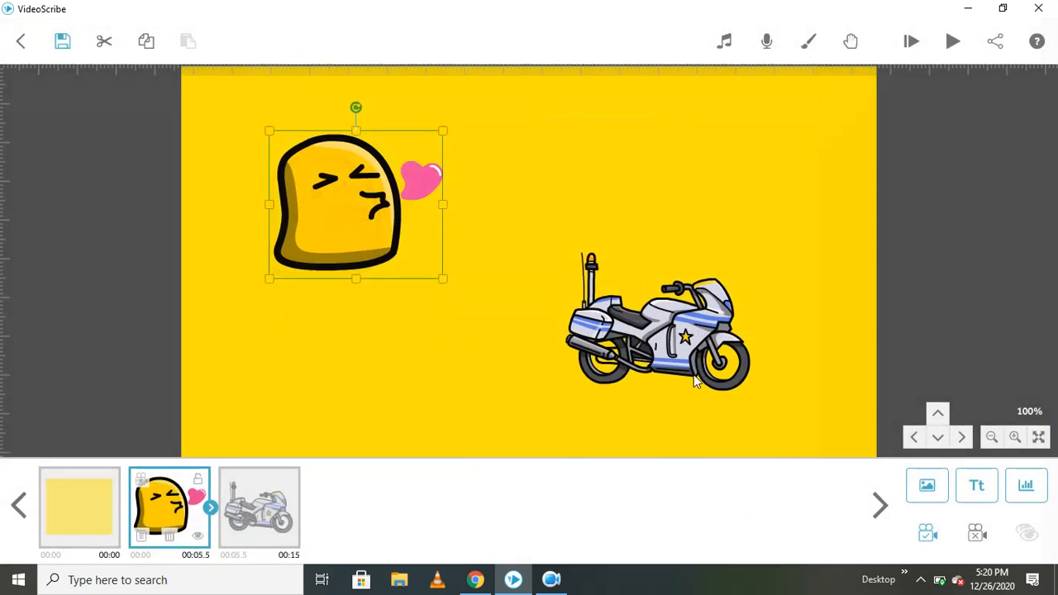
# Shorten the police motorcycle's timing in its image properties to a total of 5 s.
pyautogui.click(665, 275)
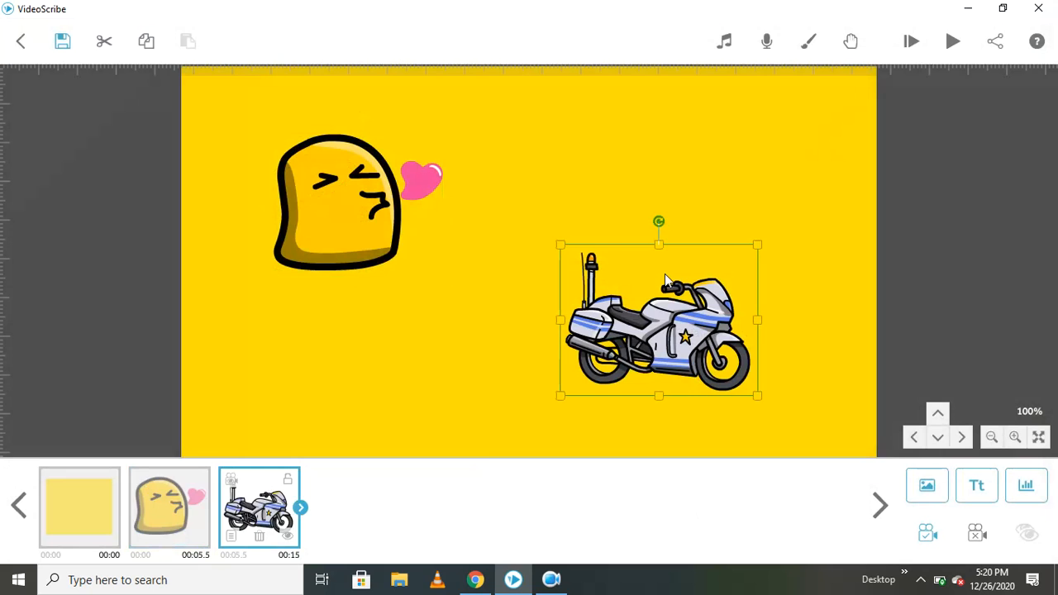
pyautogui.click(233, 534)
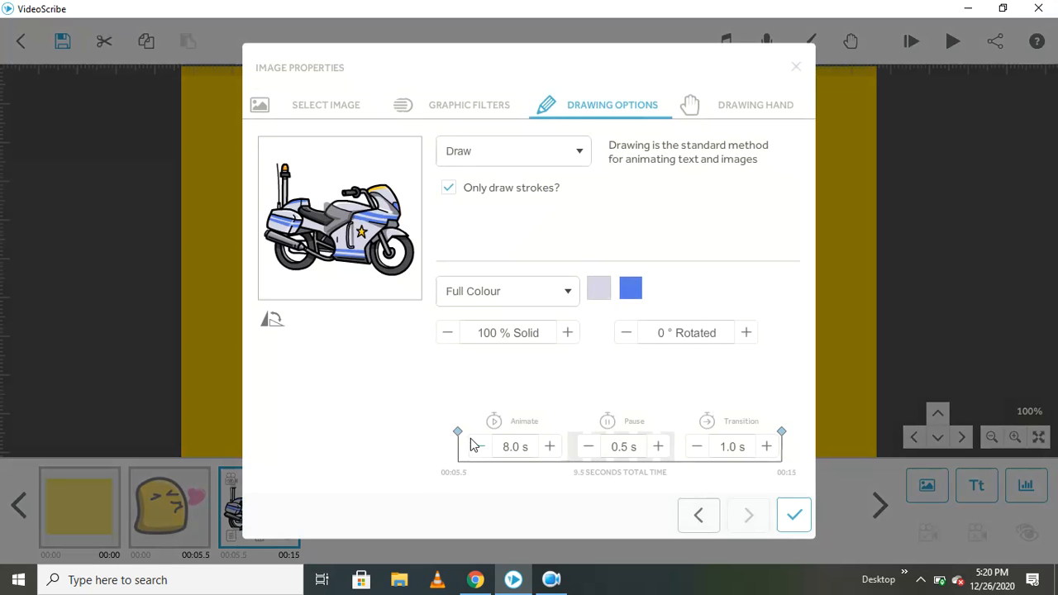
pyautogui.click(471, 439)
pyautogui.click(472, 440)
pyautogui.click(471, 439)
pyautogui.click(471, 439)
pyautogui.click(471, 439)
pyautogui.click(471, 439)
pyautogui.click(471, 439)
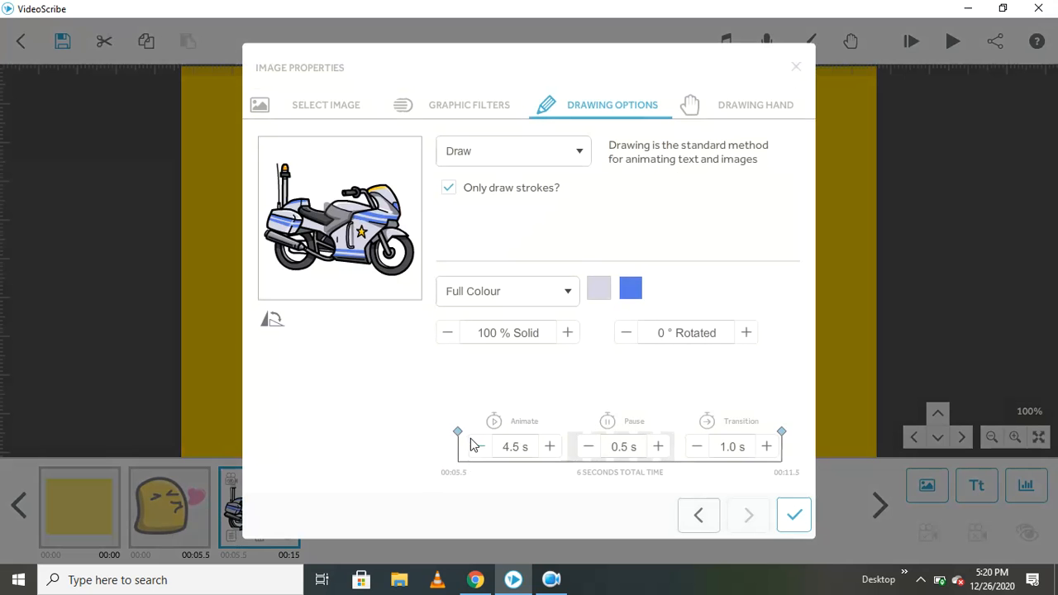
pyautogui.click(794, 515)
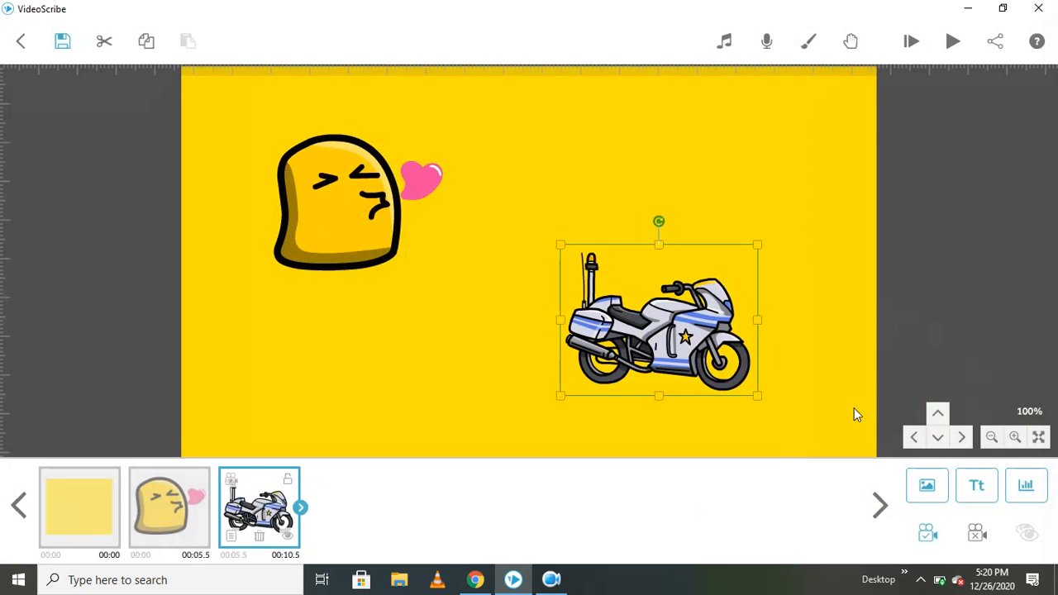
pyautogui.click(836, 411)
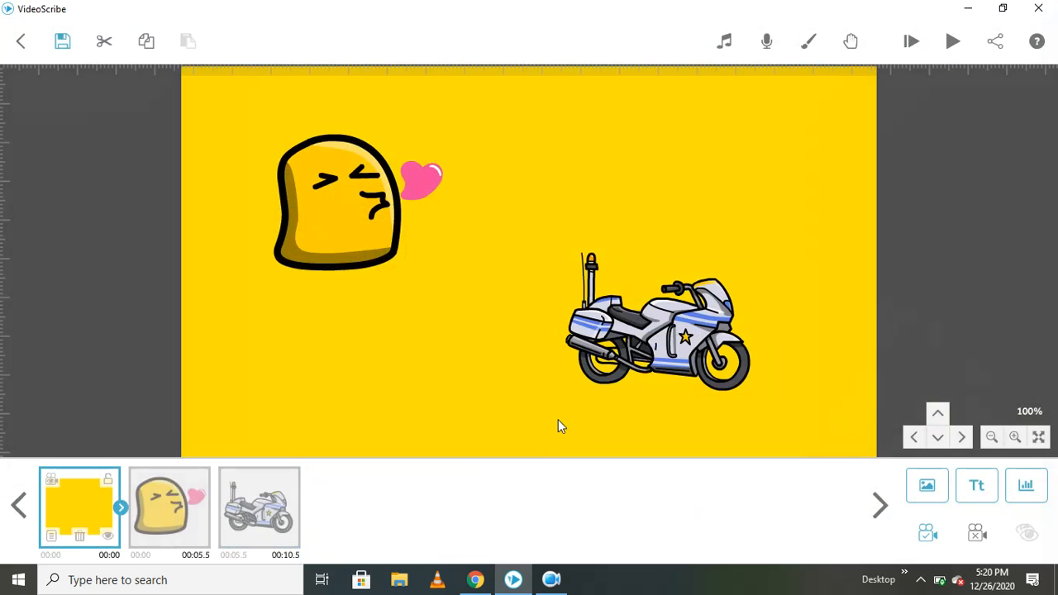
pyautogui.doubleClick(534, 383)
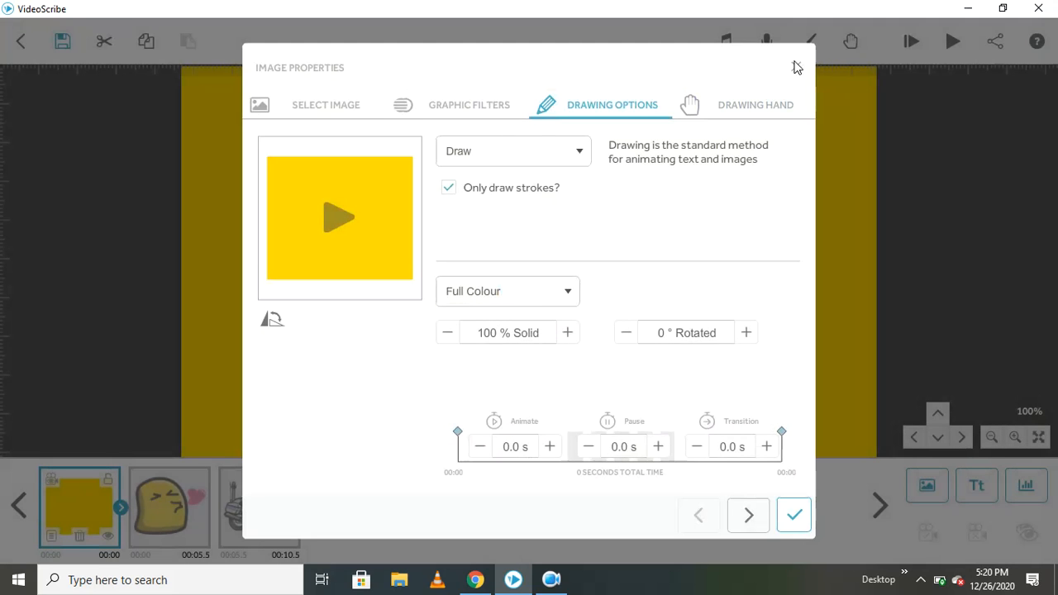
pyautogui.click(796, 68)
pyautogui.moveTo(542, 427); pyautogui.dragTo(545, 106)
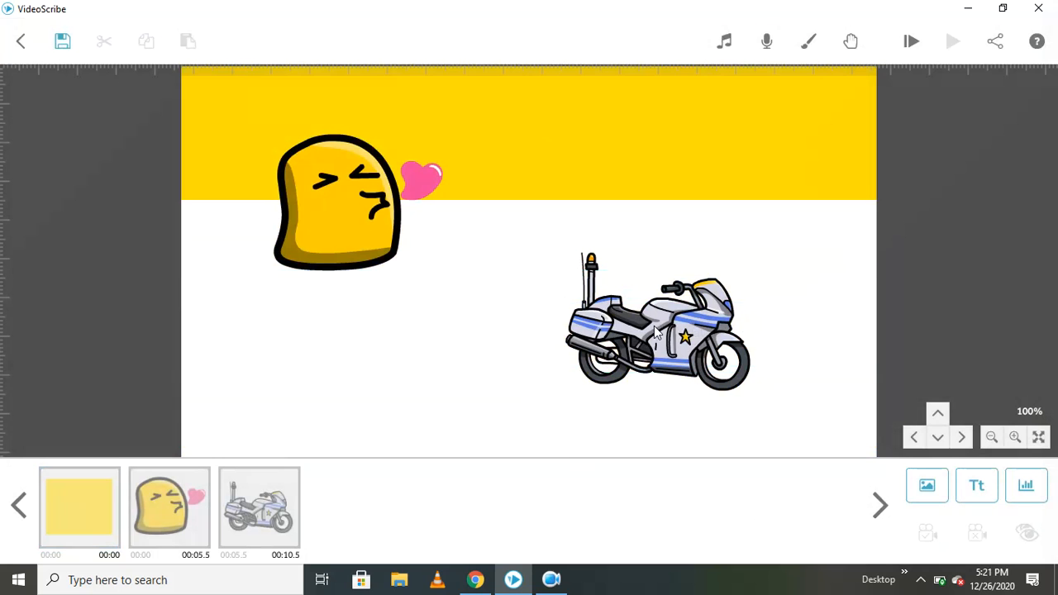
pyautogui.moveTo(655, 326); pyautogui.dragTo(665, 287)
pyautogui.moveTo(626, 134); pyautogui.dragTo(650, 512)
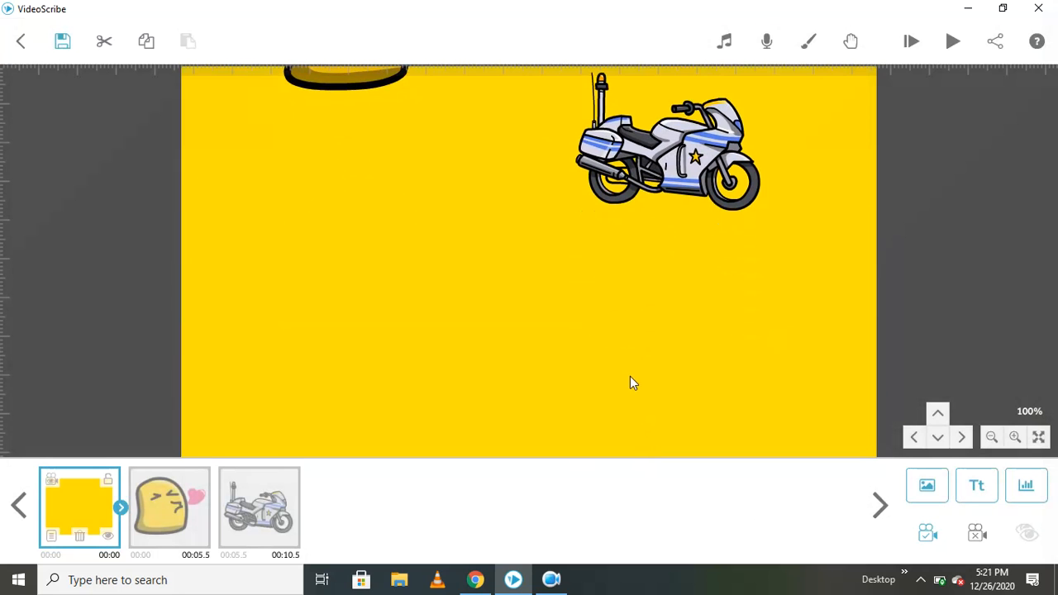
# Add the teal rectangle image in an empty canvas area below the first scene and enlarge it to fill the whole frame.
pyautogui.moveTo(737, 425); pyautogui.dragTo(764, 169)
pyautogui.moveTo(718, 435); pyautogui.dragTo(708, 291)
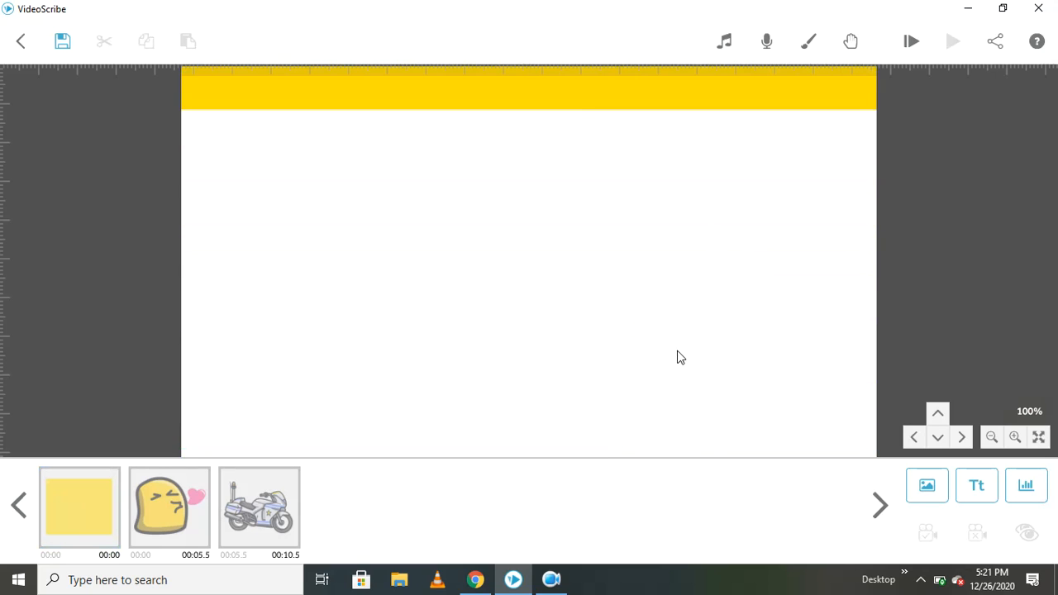
pyautogui.moveTo(677, 351); pyautogui.dragTo(640, 173)
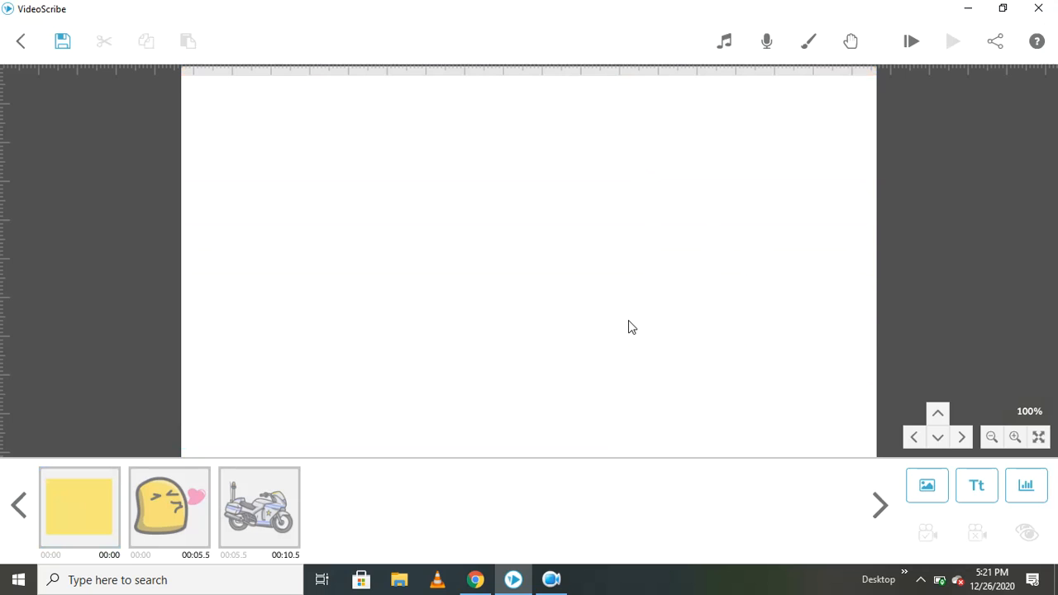
pyautogui.click(922, 487)
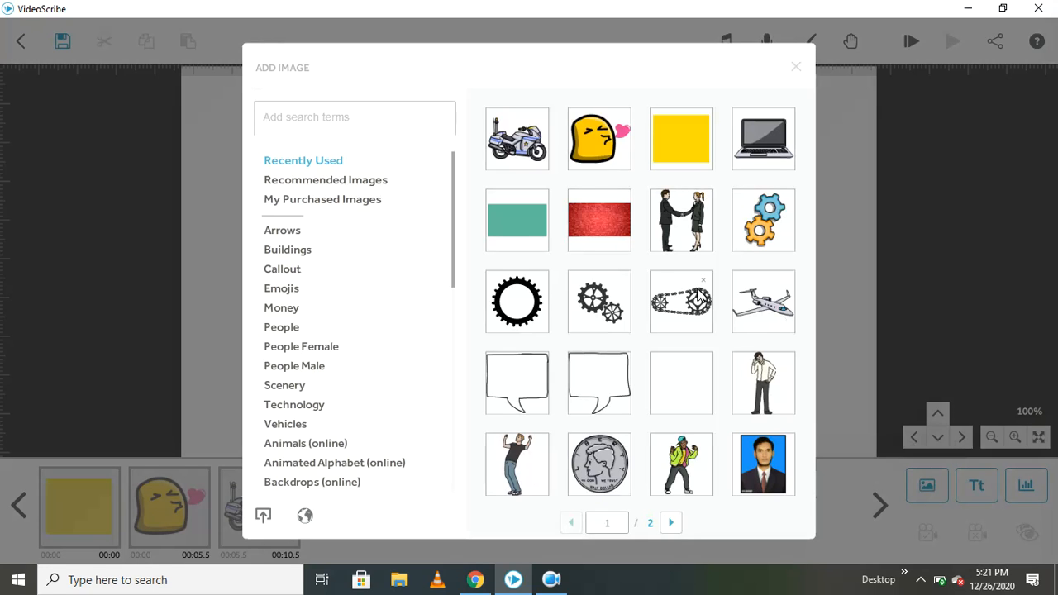
pyautogui.click(533, 203)
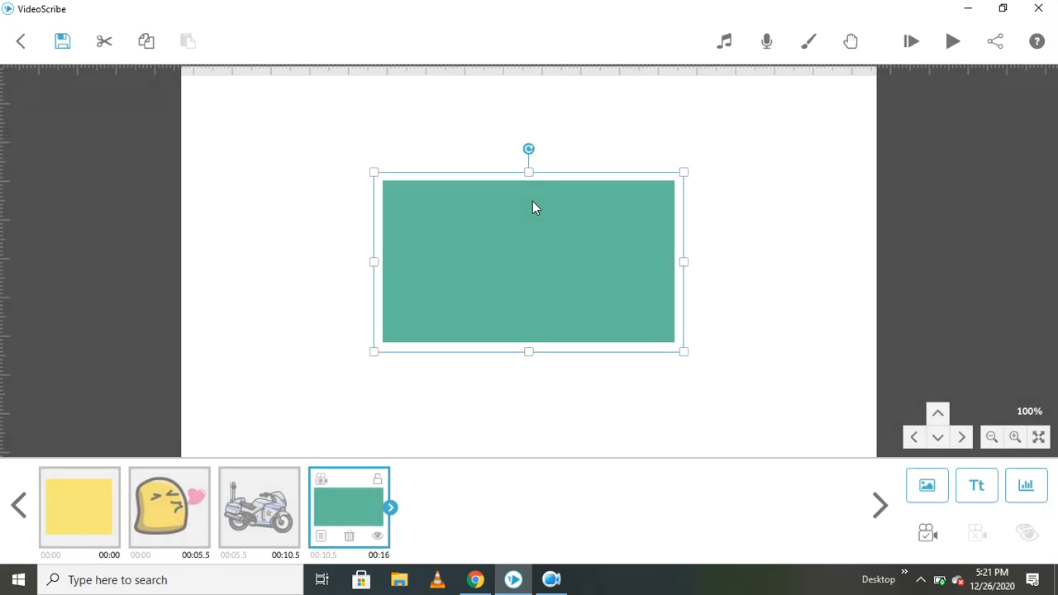
pyautogui.moveTo(371, 261); pyautogui.dragTo(232, 261)
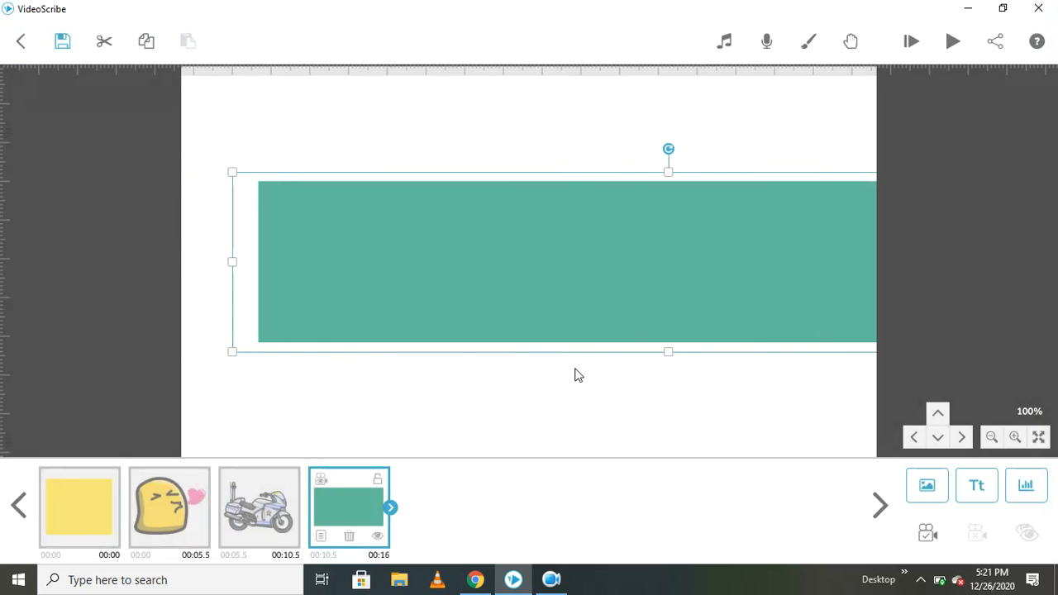
pyautogui.moveTo(666, 357); pyautogui.dragTo(590, 548)
pyautogui.moveTo(566, 284); pyautogui.dragTo(564, 364)
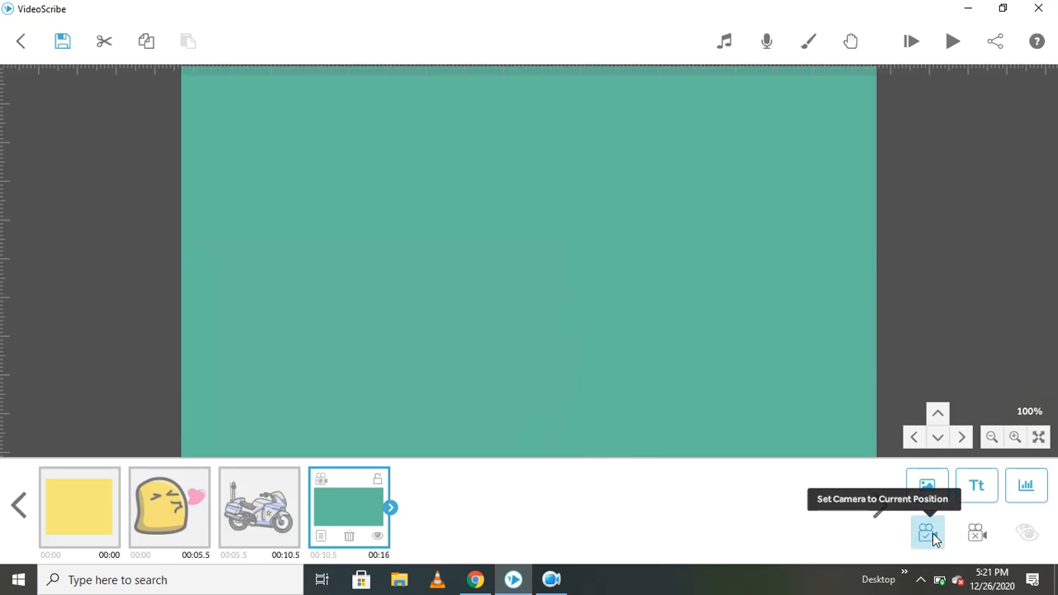
# Set the teal background's animate, pause and transition times to 0 s in its image properties.
pyautogui.click(322, 537)
pyautogui.click(481, 446)
pyautogui.click(481, 446)
pyautogui.click(480, 446)
pyautogui.click(480, 446)
pyautogui.click(589, 446)
pyautogui.click(702, 446)
pyautogui.click(702, 447)
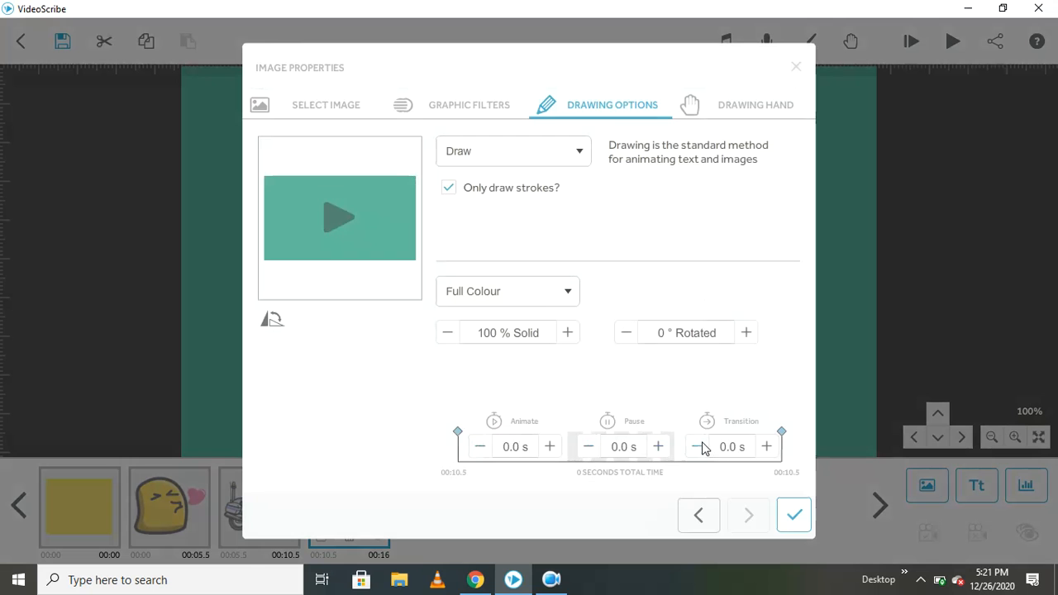
pyautogui.click(793, 515)
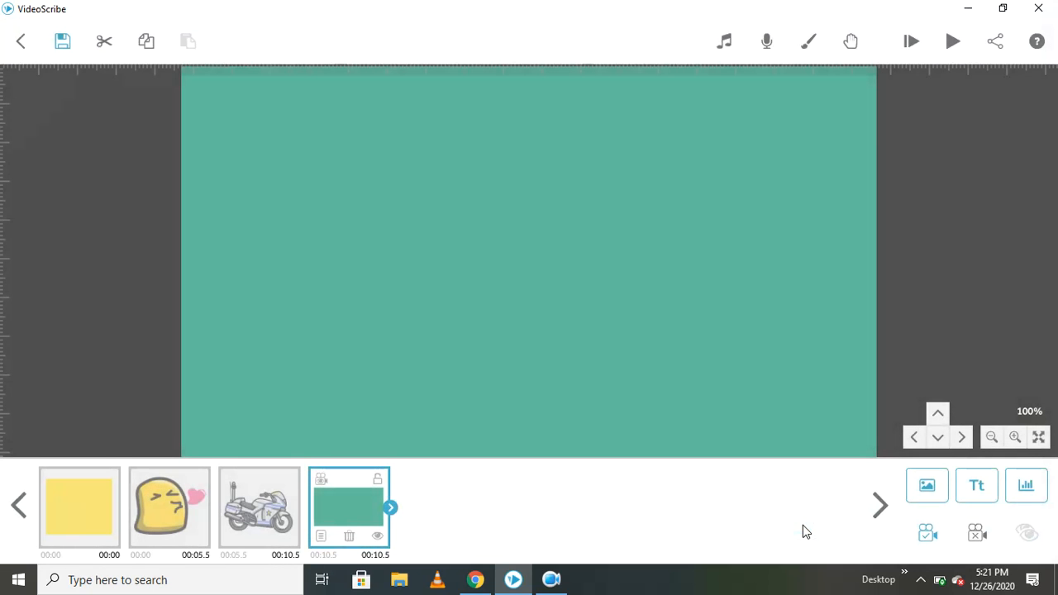
# Add the recently used airplane image over the teal background, shrink it and place it in the frame's upper-left area.
pyautogui.click(928, 486)
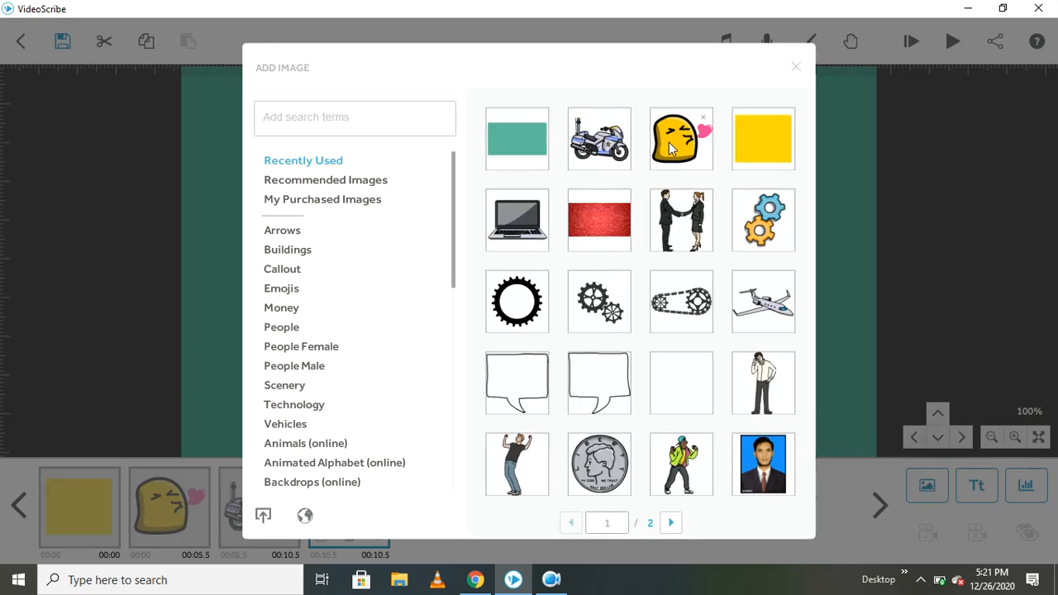
pyautogui.click(759, 297)
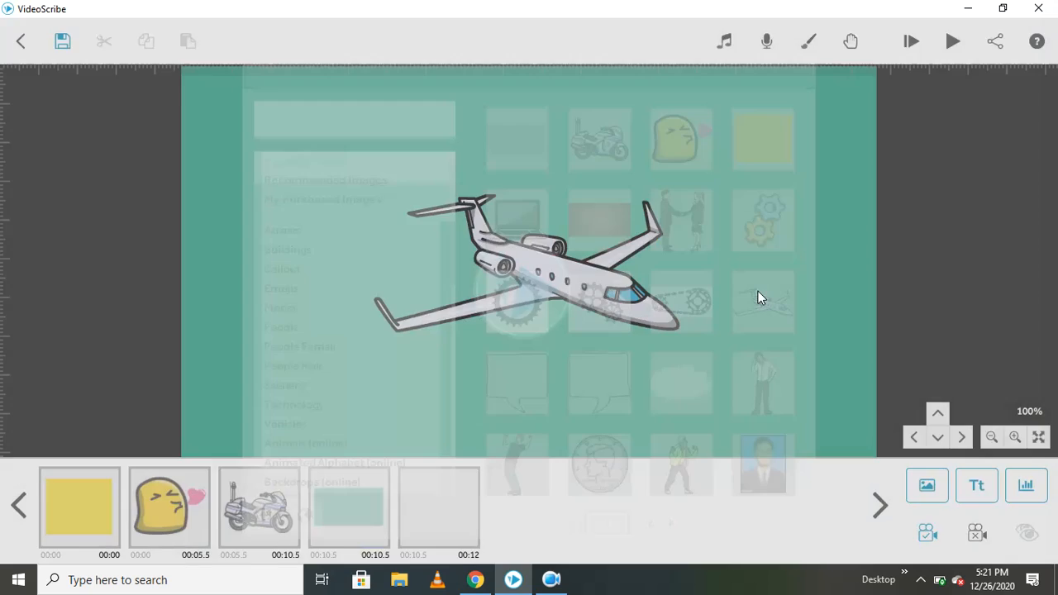
pyautogui.click(635, 256)
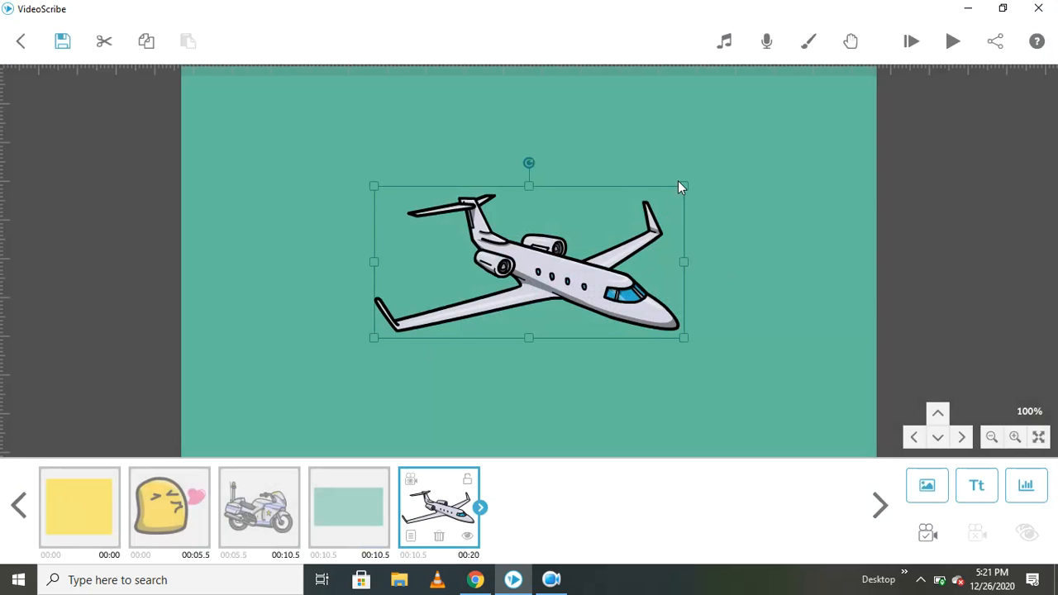
pyautogui.moveTo(685, 186); pyautogui.dragTo(358, 157)
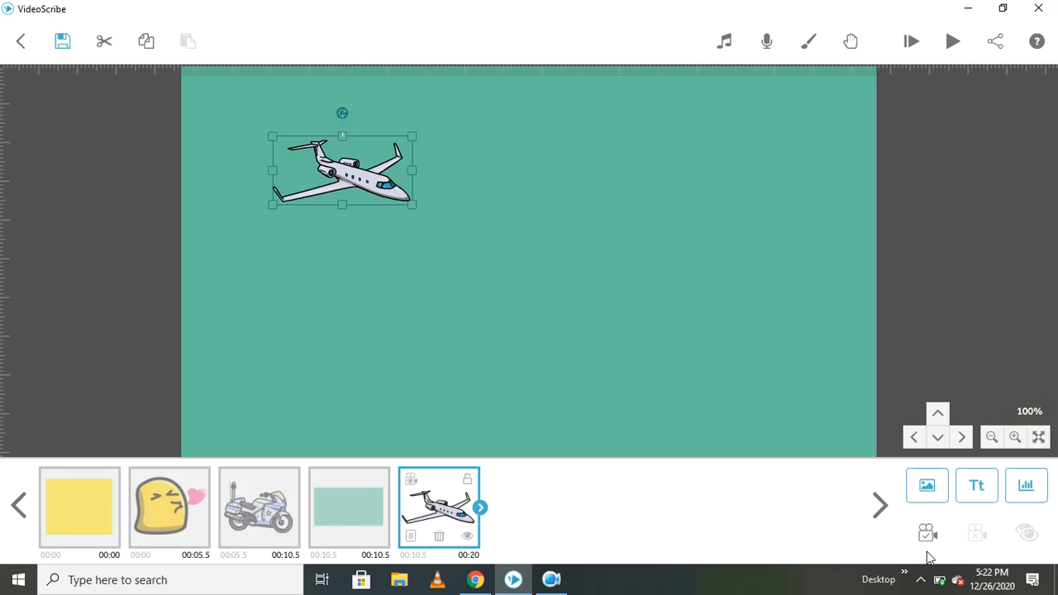
# Add the dancing man in the blue cap, shrink him, place him at the teal frame's lower right and set his camera to the current position.
pyautogui.click(926, 488)
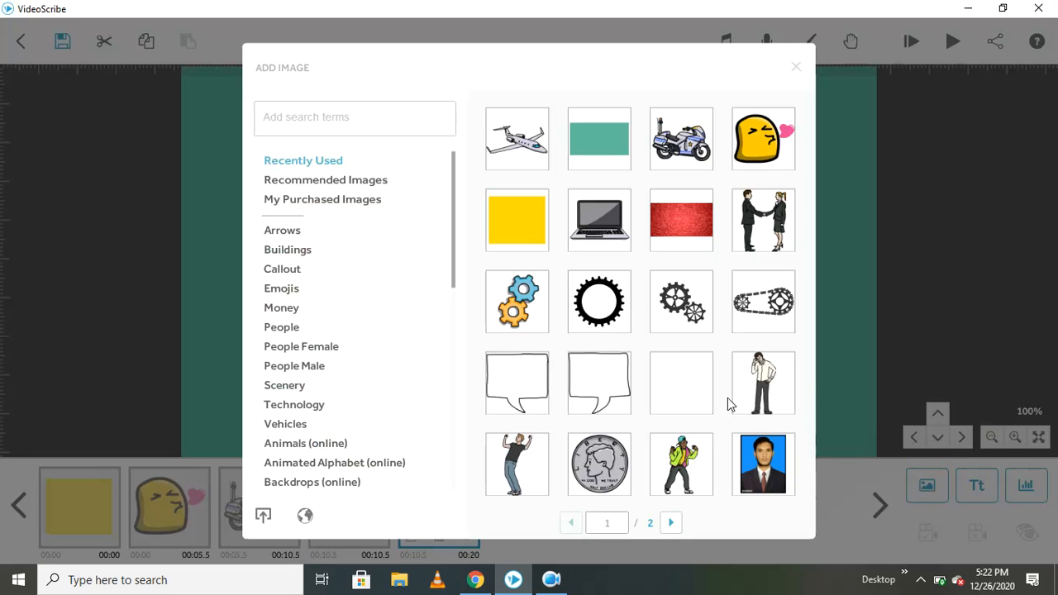
pyautogui.click(680, 473)
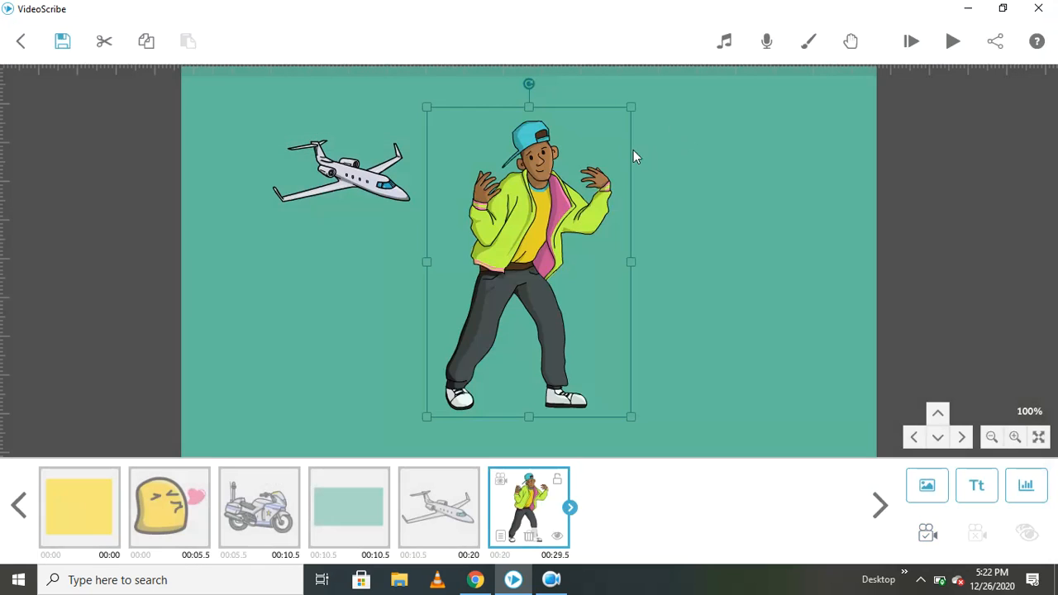
pyautogui.moveTo(631, 106); pyautogui.dragTo(581, 207)
pyautogui.moveTo(519, 282); pyautogui.dragTo(707, 366)
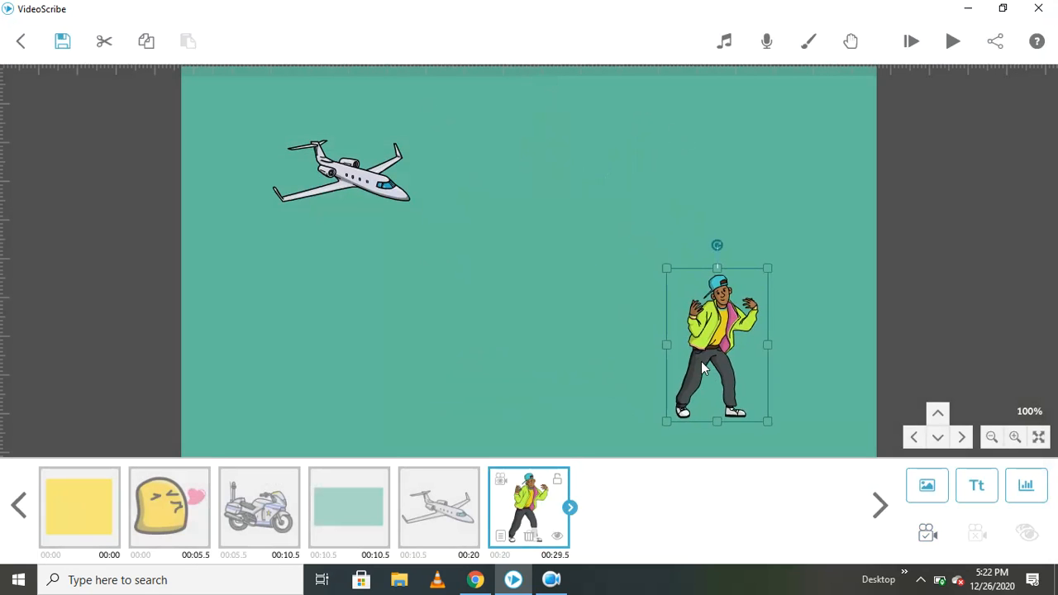
pyautogui.click(924, 537)
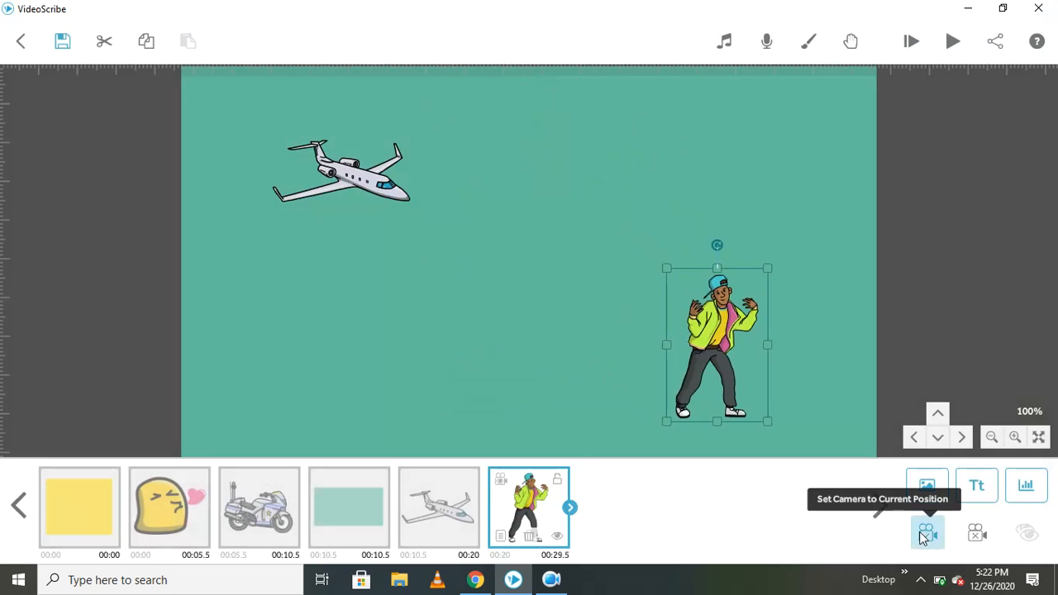
# Set the airplane's animate time to 4 s in its image properties.
pyautogui.click(446, 496)
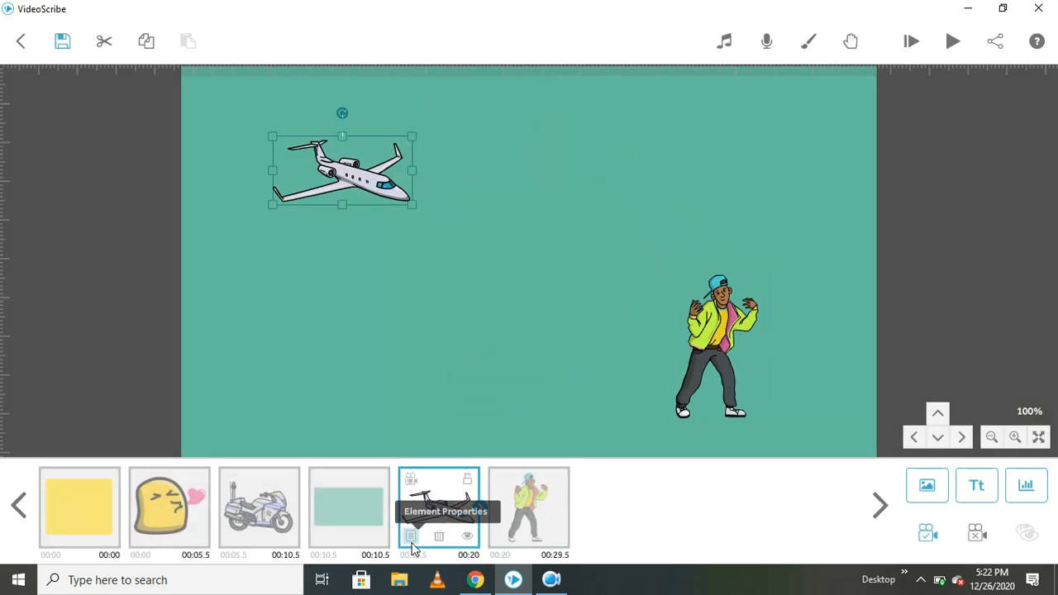
pyautogui.click(411, 535)
pyautogui.click(480, 447)
pyautogui.click(480, 446)
pyautogui.click(480, 446)
pyautogui.click(480, 446)
pyautogui.click(480, 446)
pyautogui.click(481, 446)
pyautogui.click(480, 446)
pyautogui.click(480, 446)
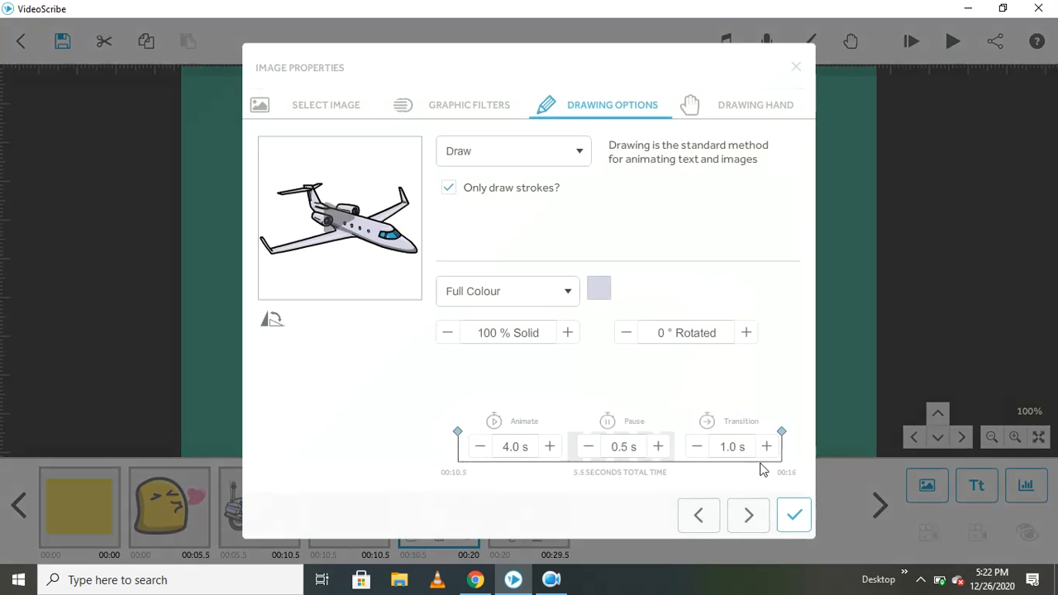
pyautogui.click(793, 514)
# Set the dancing man's animate time to 4 s in his image properties.
pyautogui.click(542, 507)
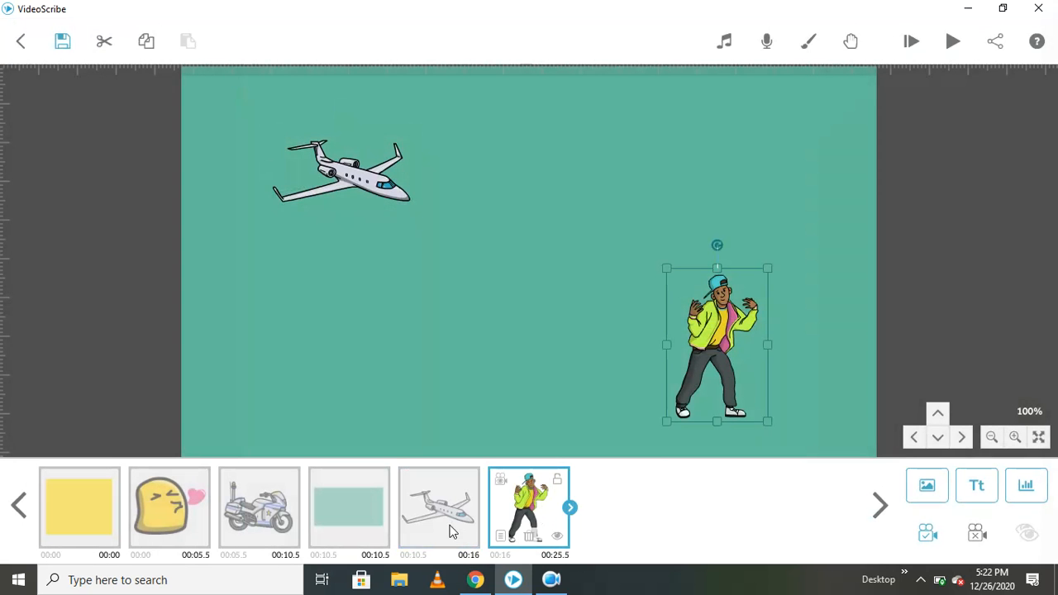
pyautogui.click(499, 536)
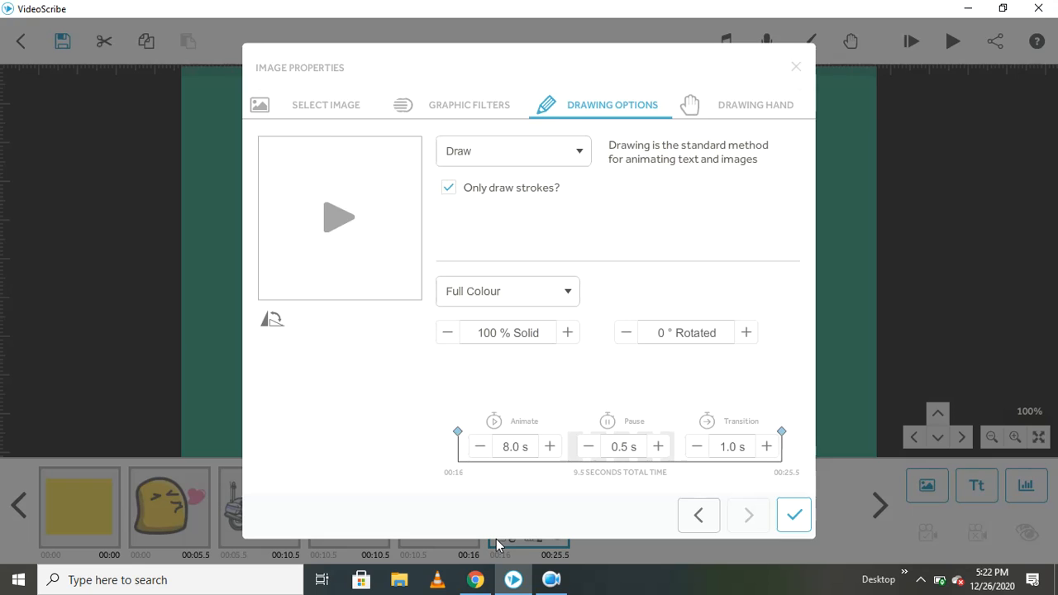
pyautogui.click(477, 446)
pyautogui.click(477, 446)
pyautogui.click(477, 446)
pyautogui.click(477, 446)
pyautogui.click(477, 446)
pyautogui.click(477, 446)
pyautogui.click(477, 446)
pyautogui.click(477, 446)
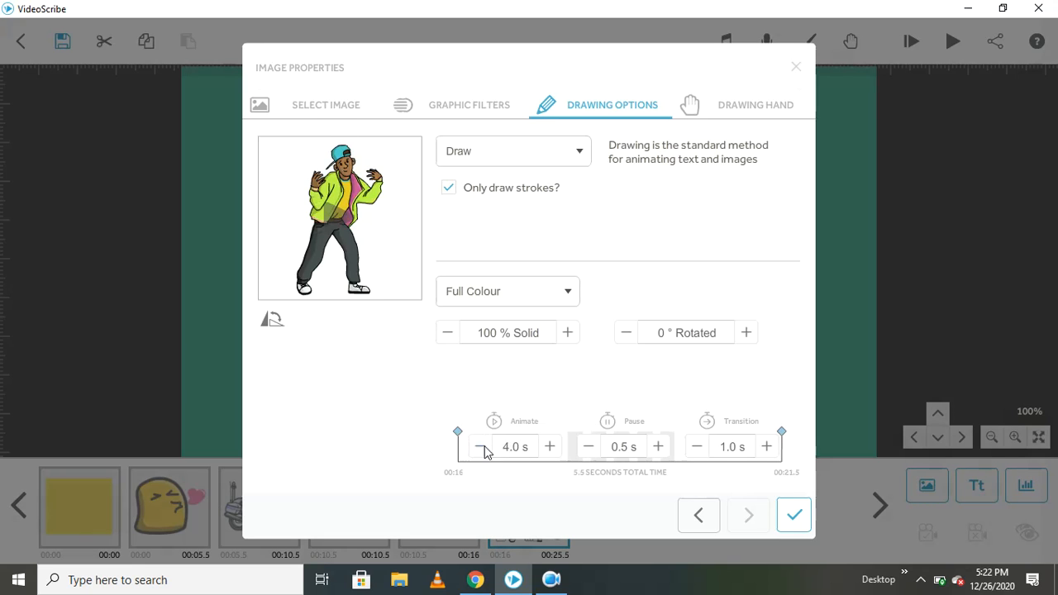
pyautogui.click(800, 522)
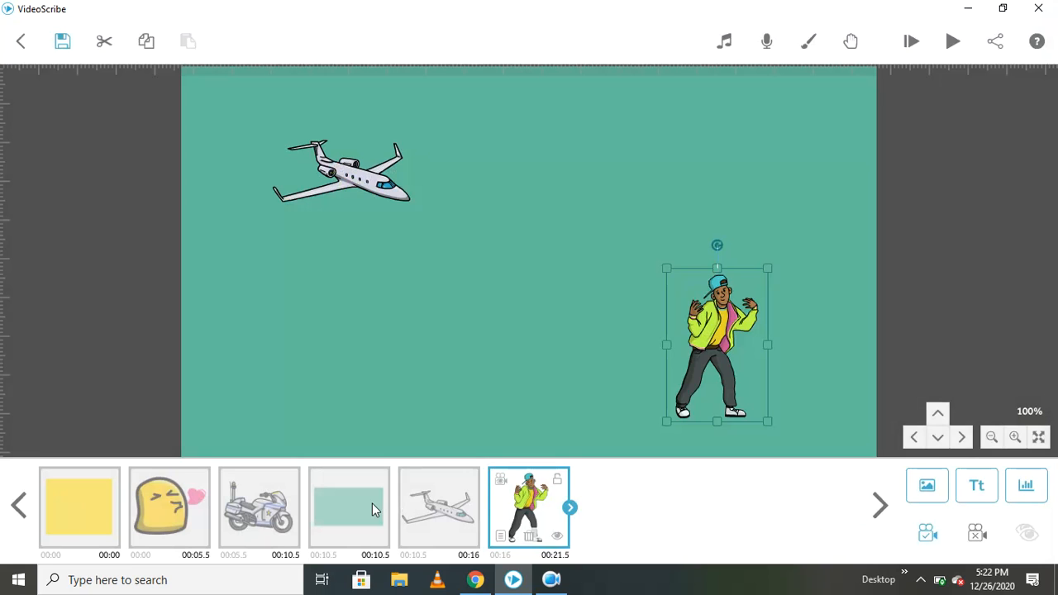
# Preview the animation from the yellow background through to the teal scene, and stop the playback.
pyautogui.click(245, 512)
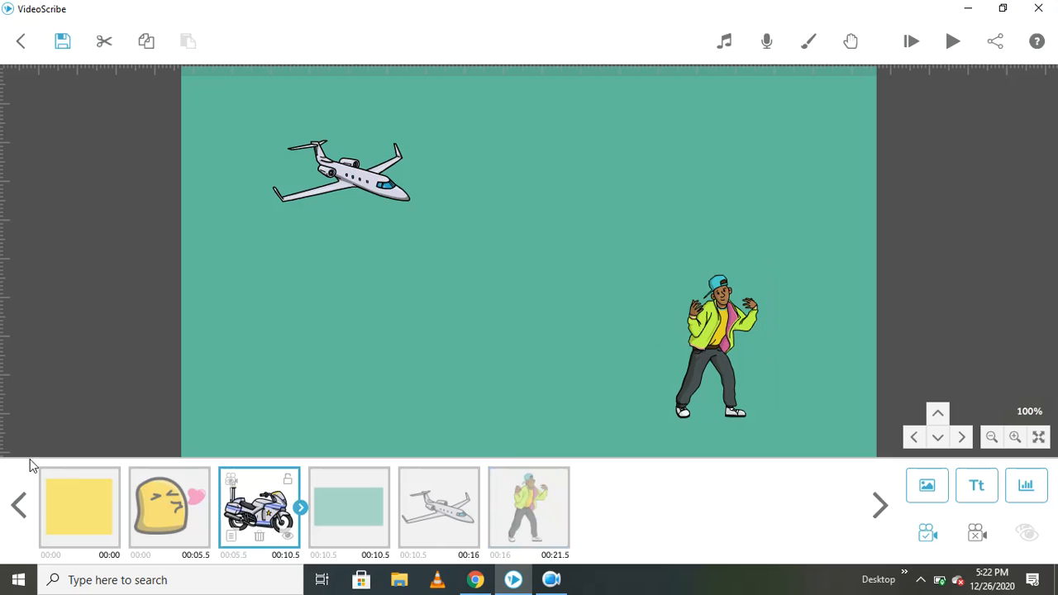
pyautogui.click(85, 524)
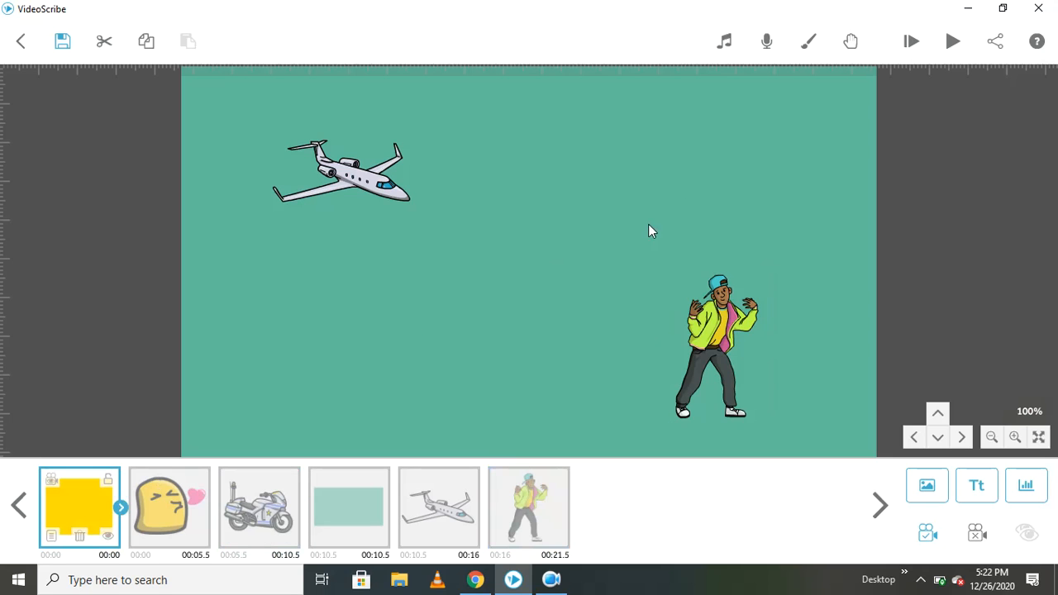
pyautogui.click(916, 40)
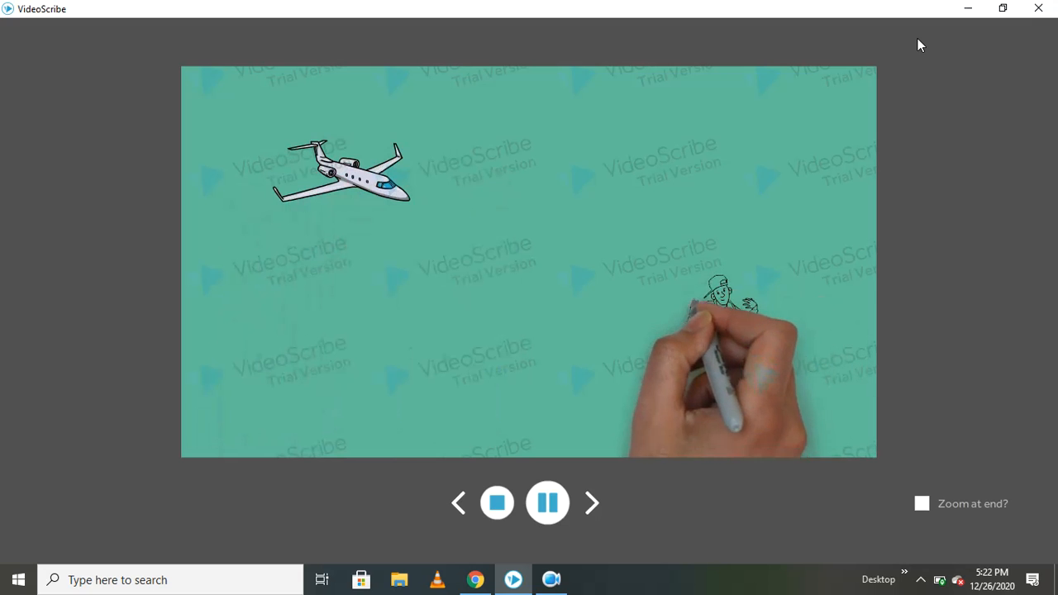
pyautogui.click(498, 502)
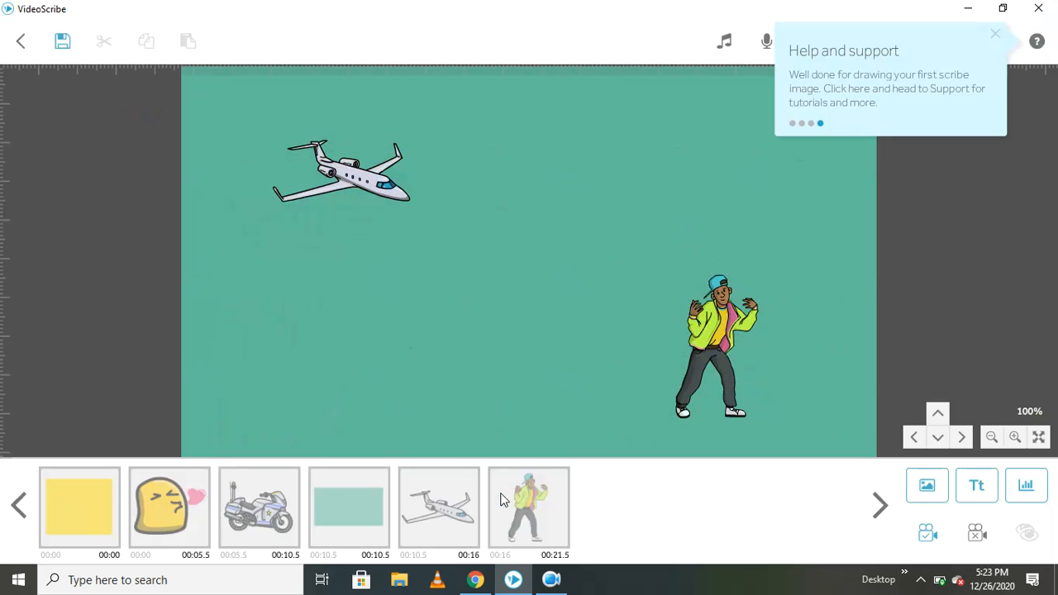
# Set the police motorcycle's transition time to 0 s in its image properties.
pyautogui.click(254, 507)
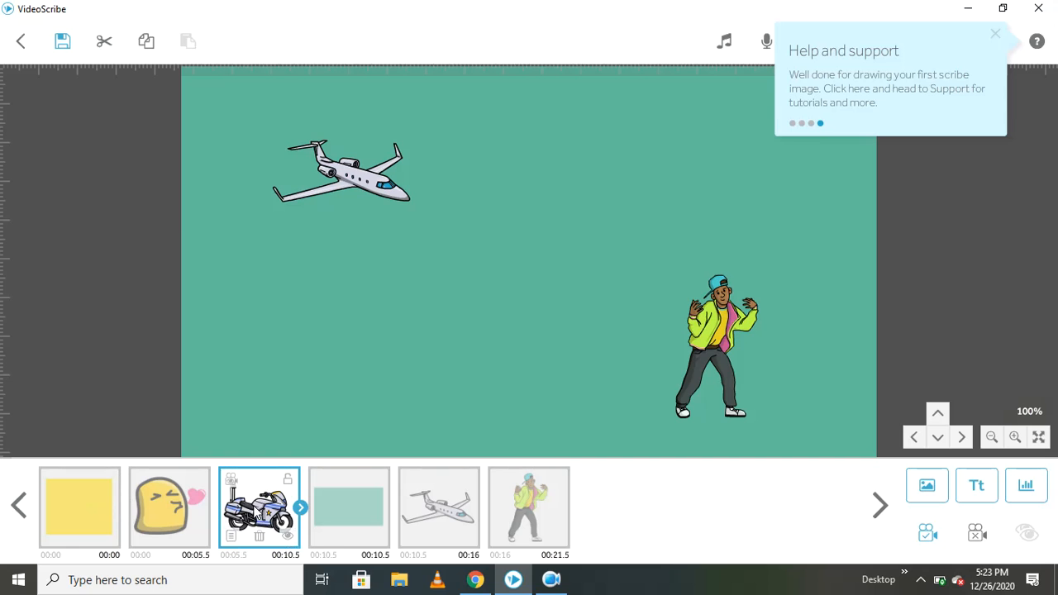
pyautogui.click(232, 535)
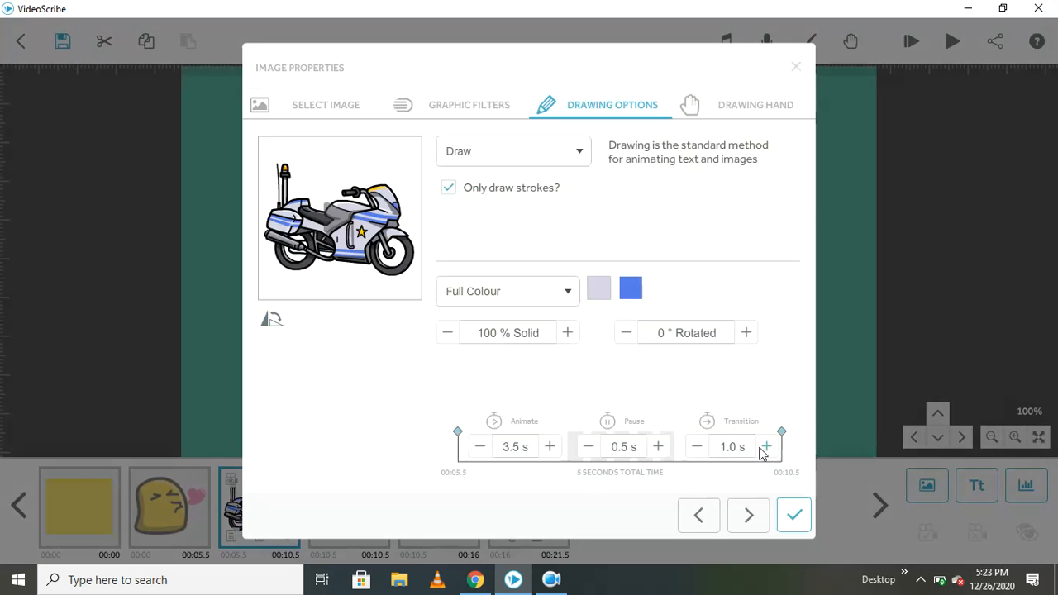
pyautogui.click(698, 448)
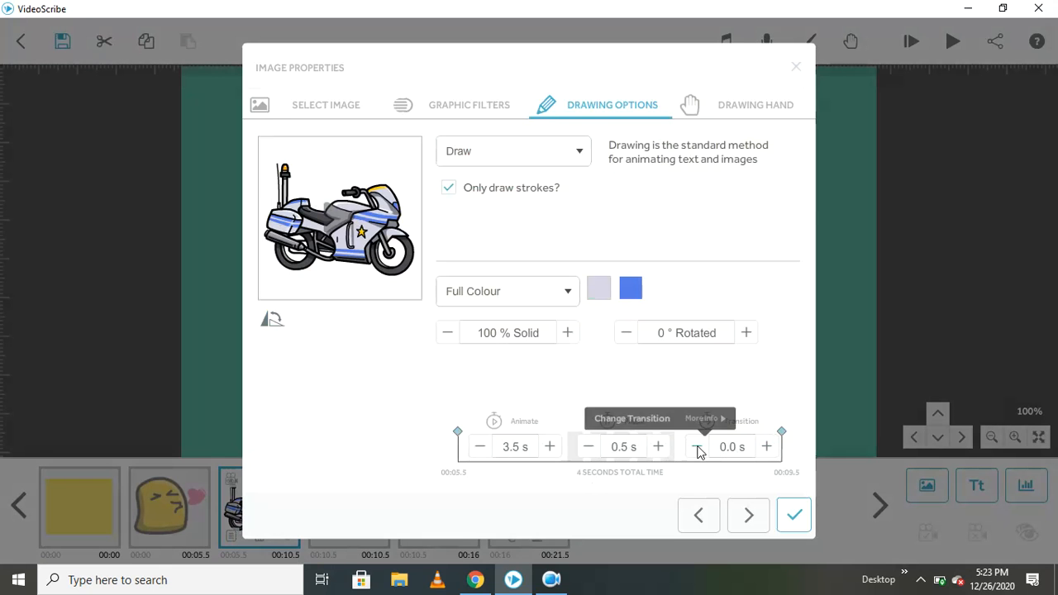
pyautogui.click(809, 527)
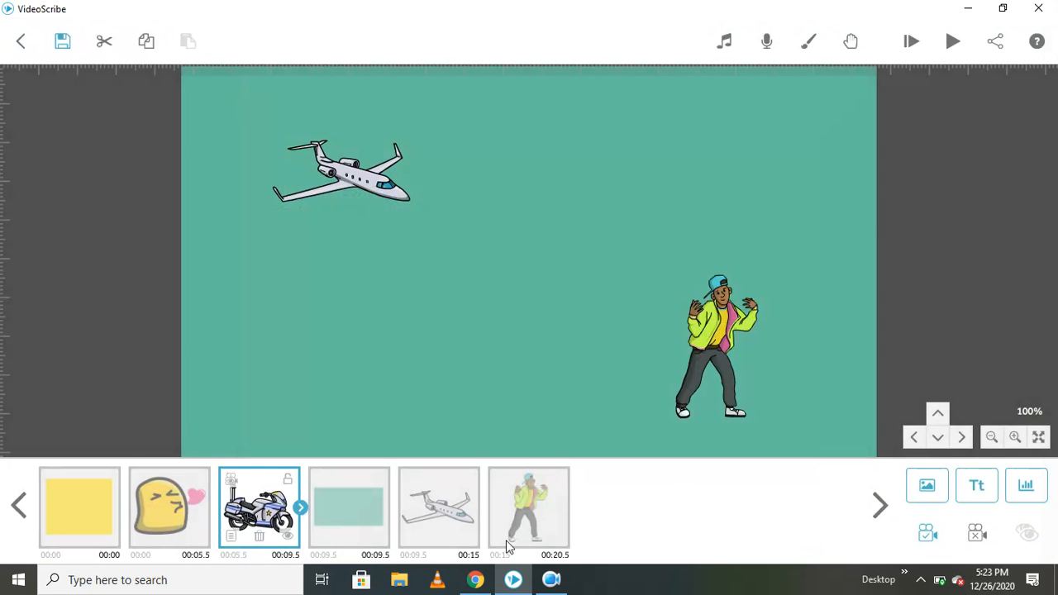
# Replay the animation from the yellow background to check the scene change after the motorcycle, and stop it during the dancing man's drawing.
pyautogui.click(105, 498)
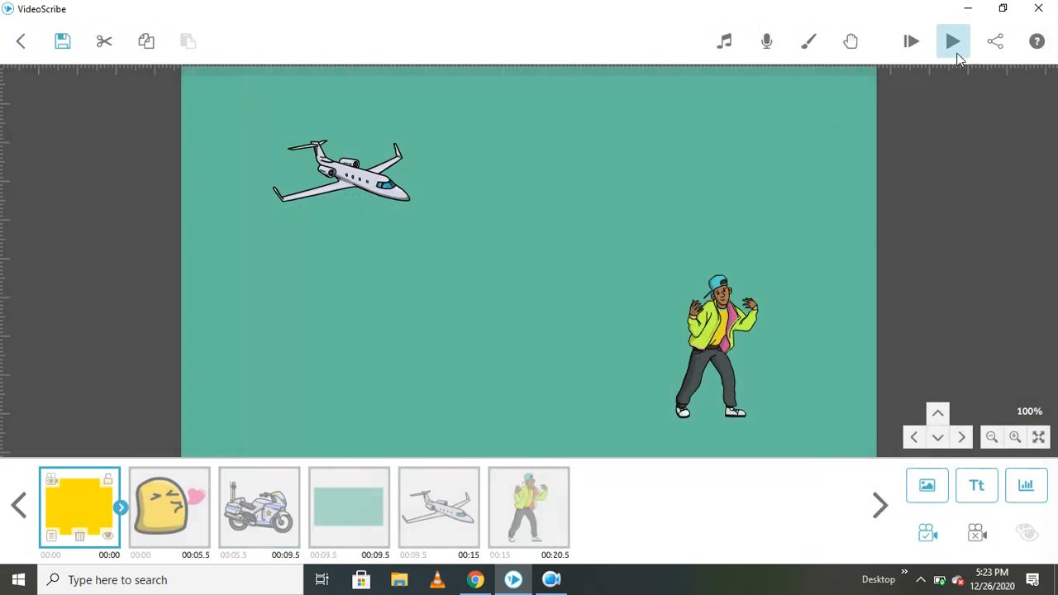
pyautogui.click(907, 41)
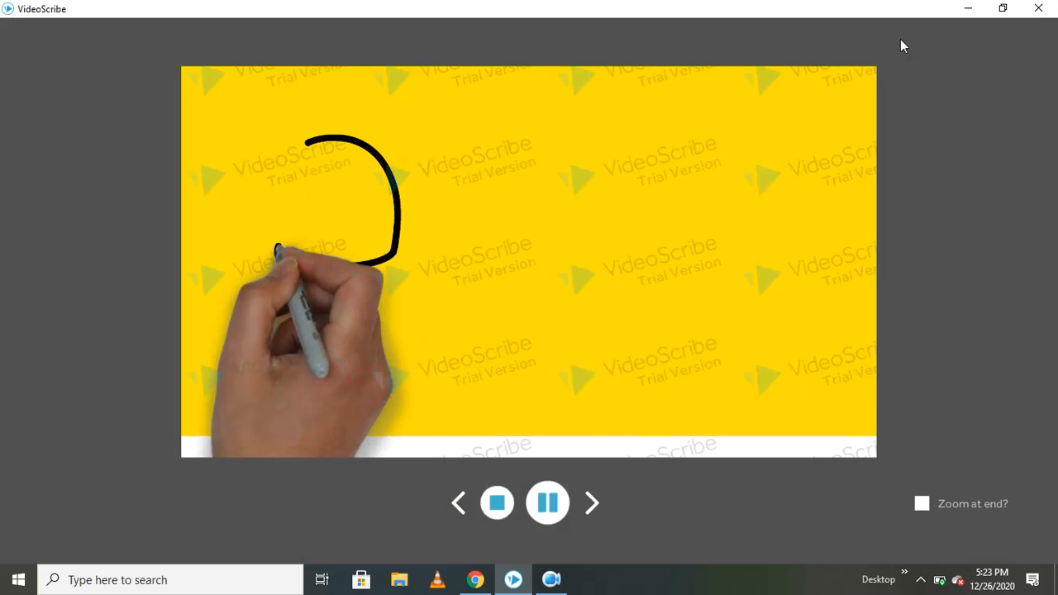
pyautogui.moveTo(551, 585)
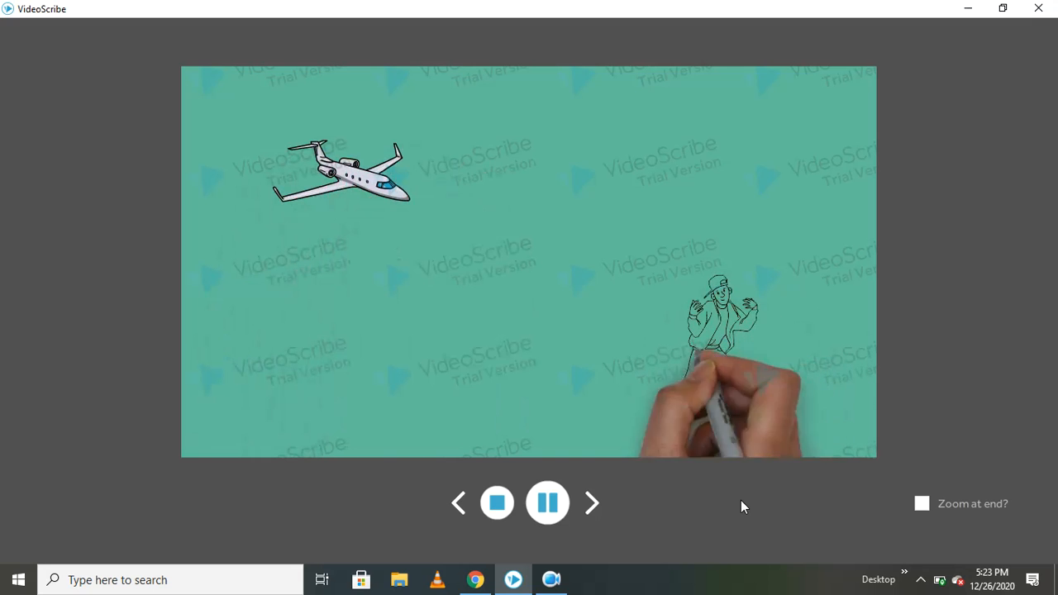
pyautogui.click(498, 502)
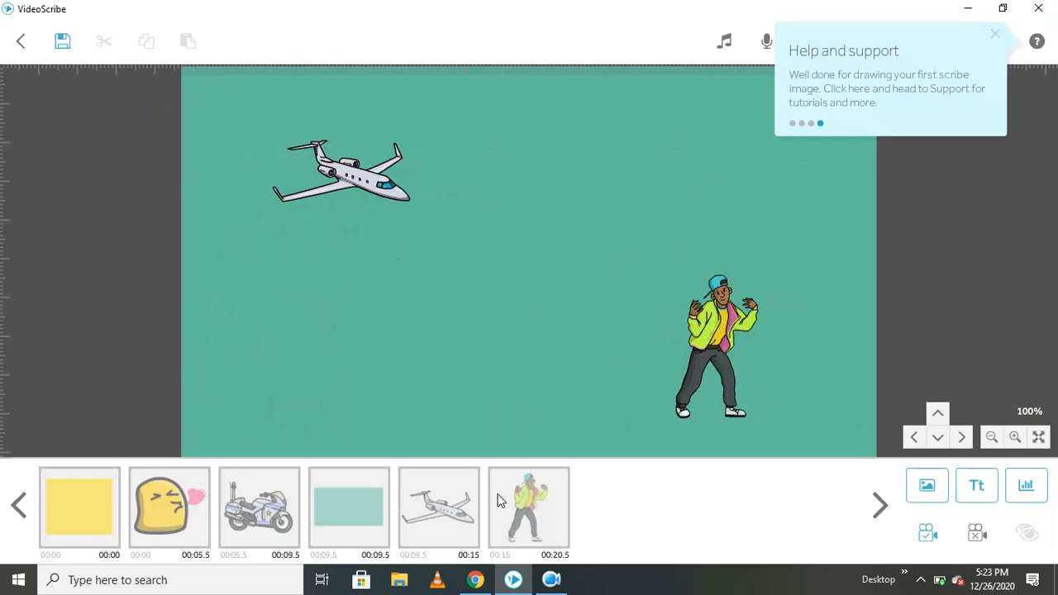
pyautogui.click(280, 502)
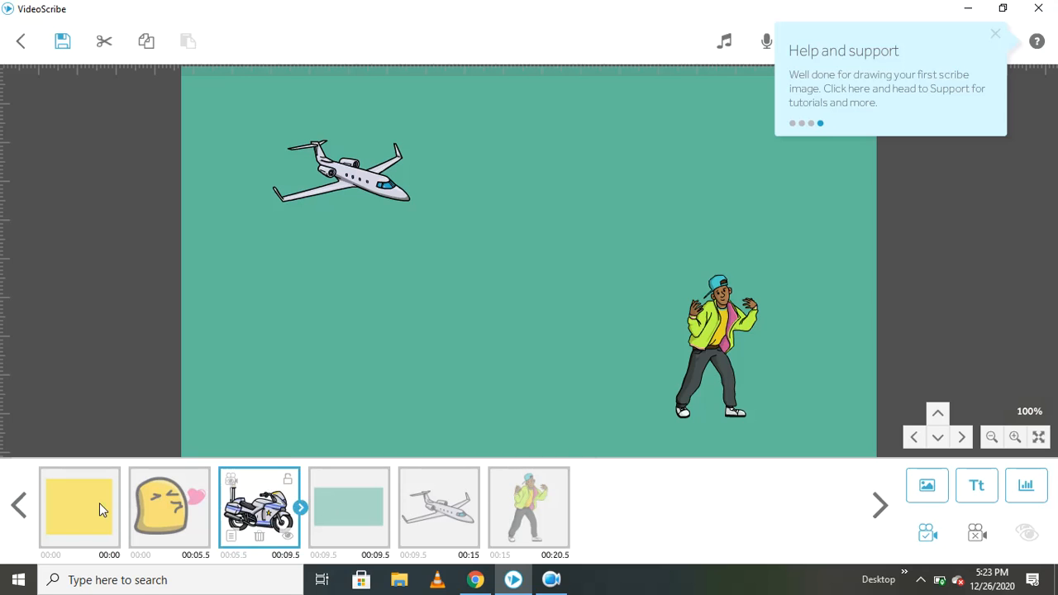
pyautogui.click(100, 505)
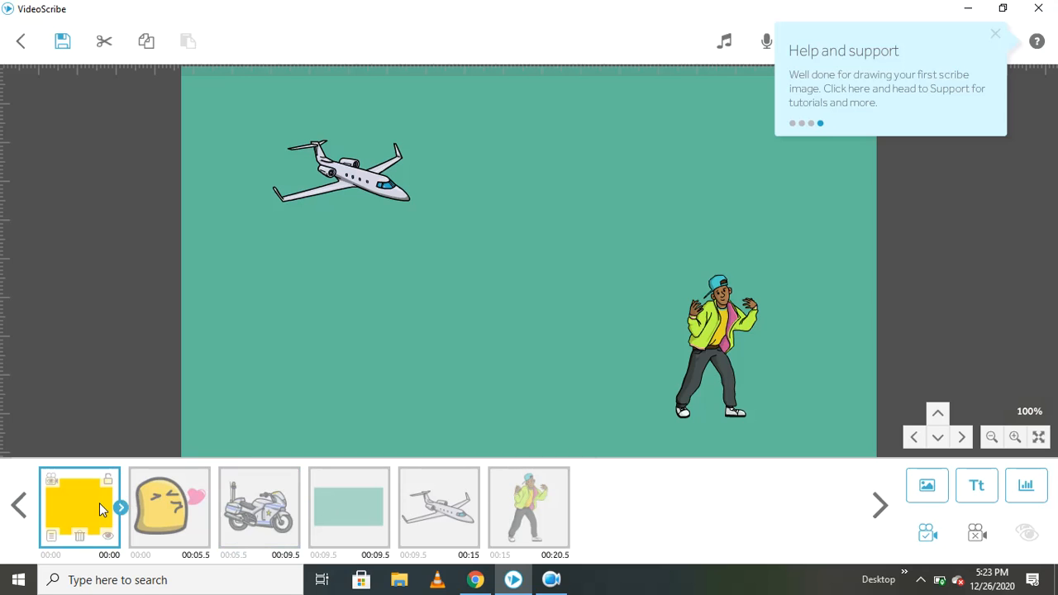
pyautogui.click(283, 517)
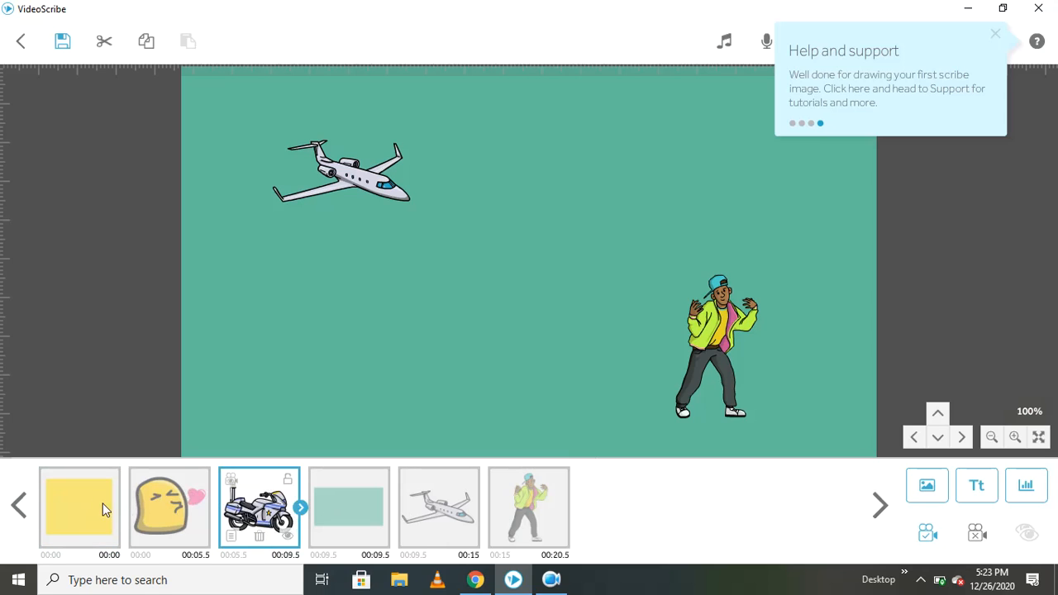
# Delete all timeline elements from the yellow background through the dancing man.
pyautogui.click(90, 496)
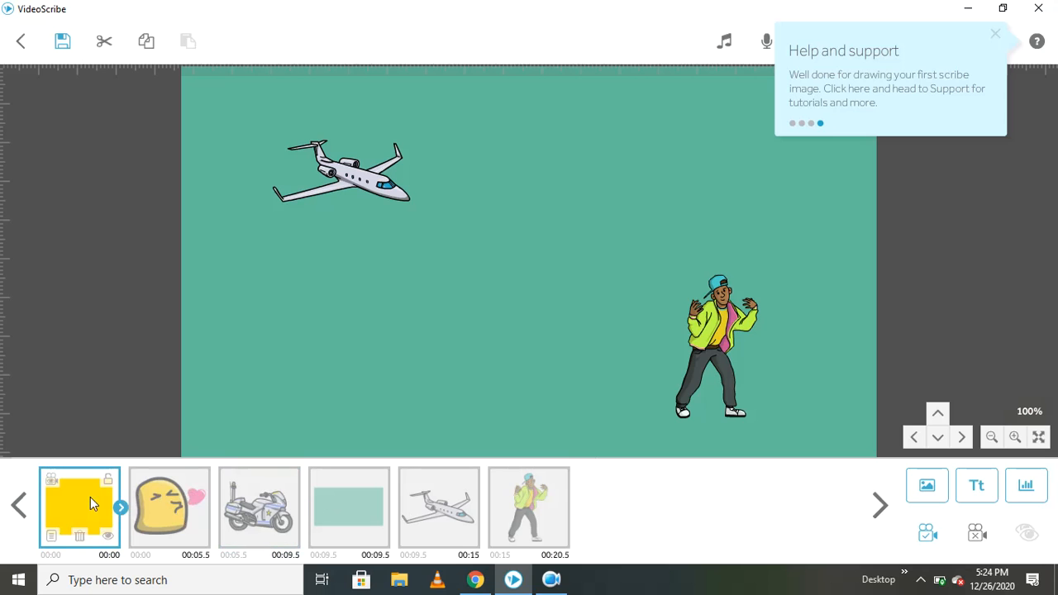
pyautogui.keyDown('shift'); pyautogui.click(511, 542); pyautogui.keyUp('shift')
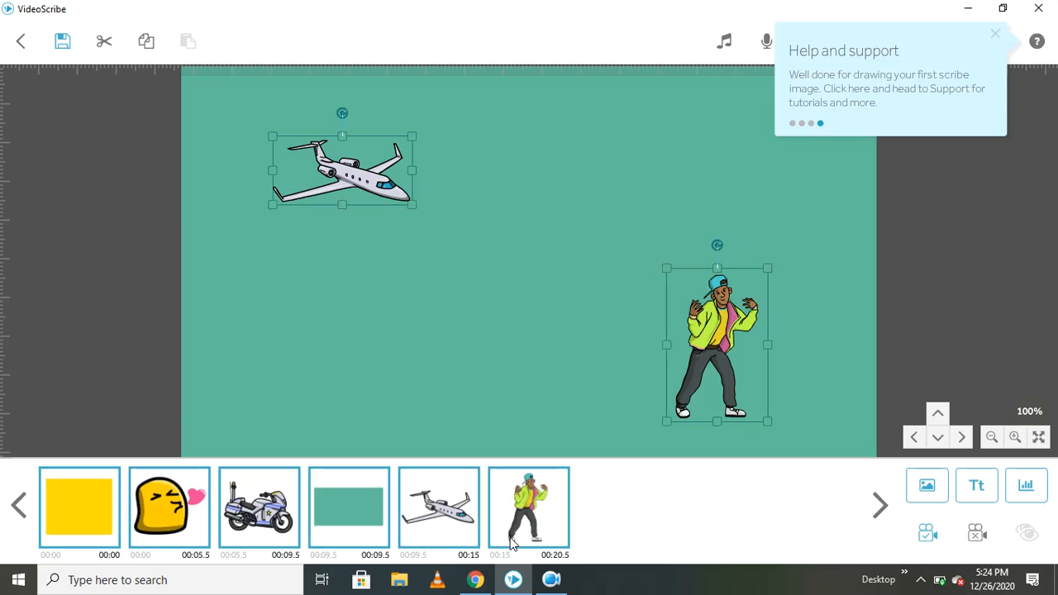
pyautogui.press('Delete')
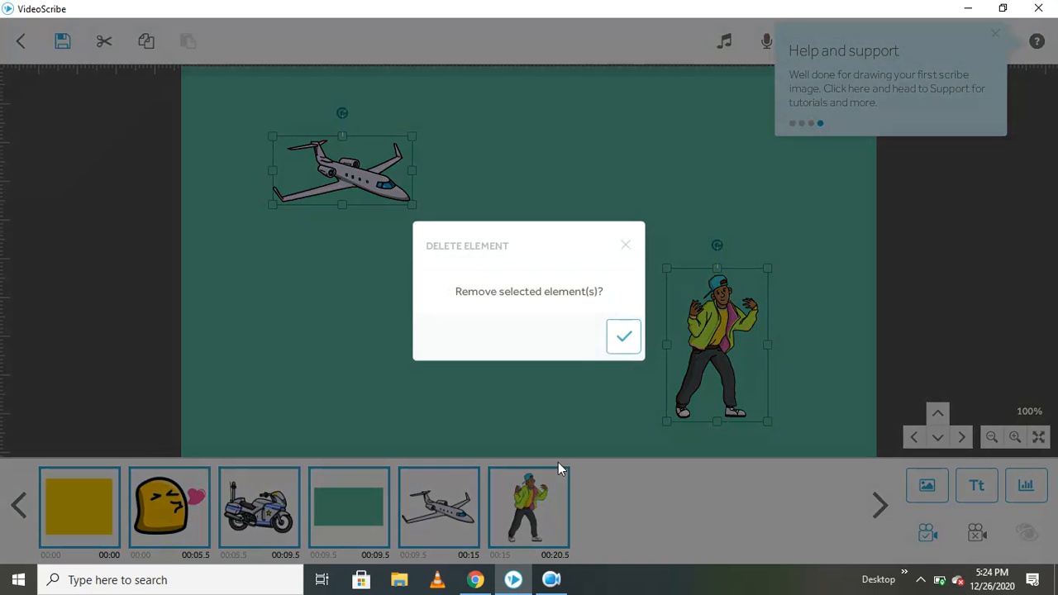